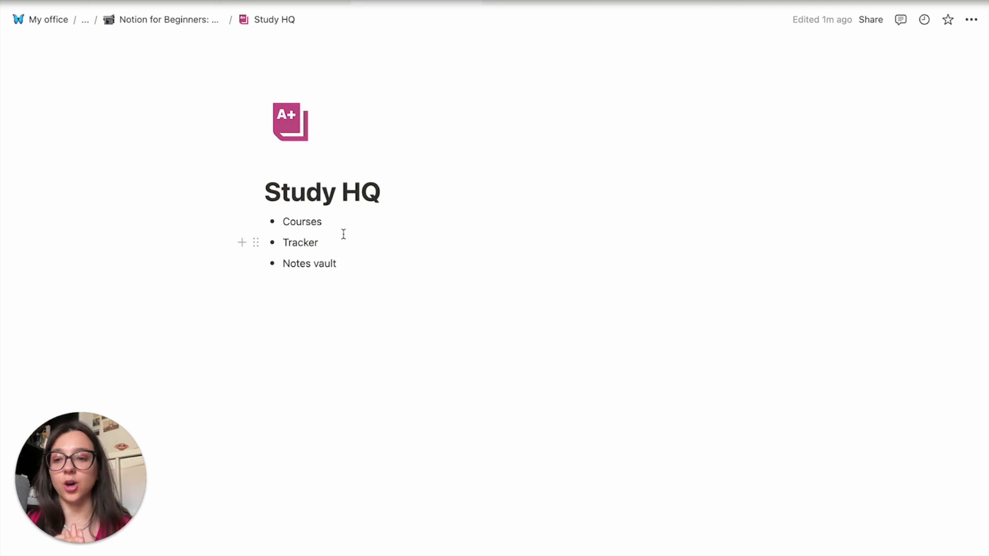
- Insert an inline database below the bulleted list on the Study HQ page and title it "Course"
left_click(291, 302)
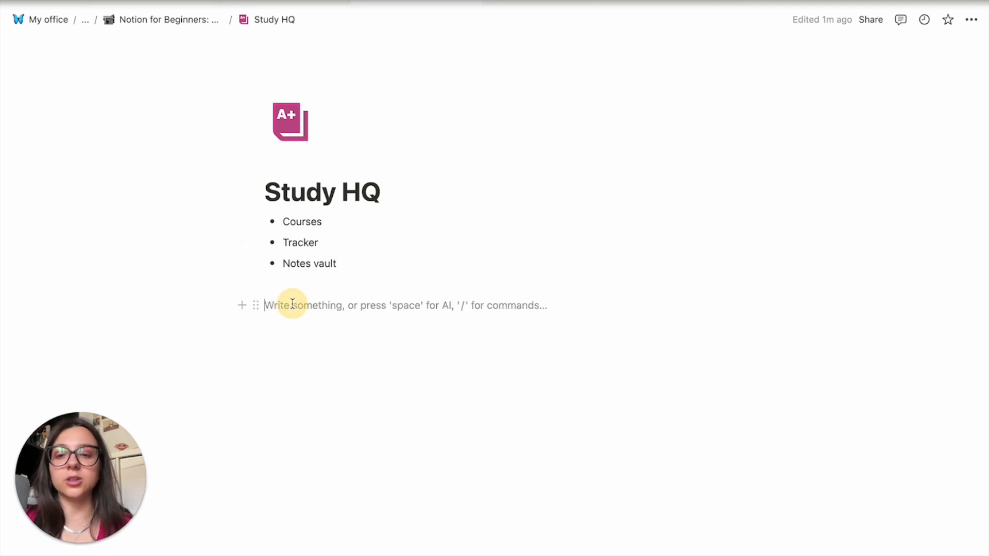
type("/data")
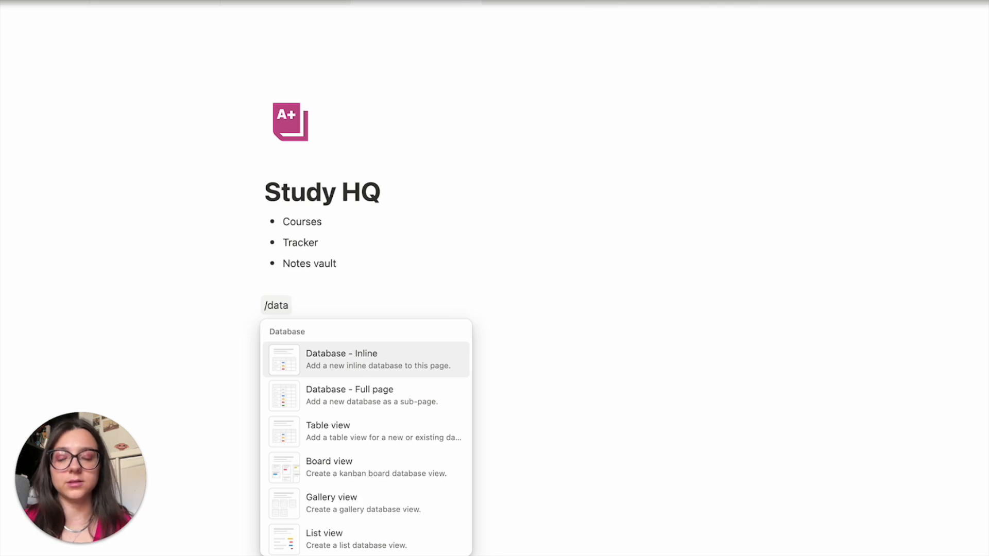
key("Return")
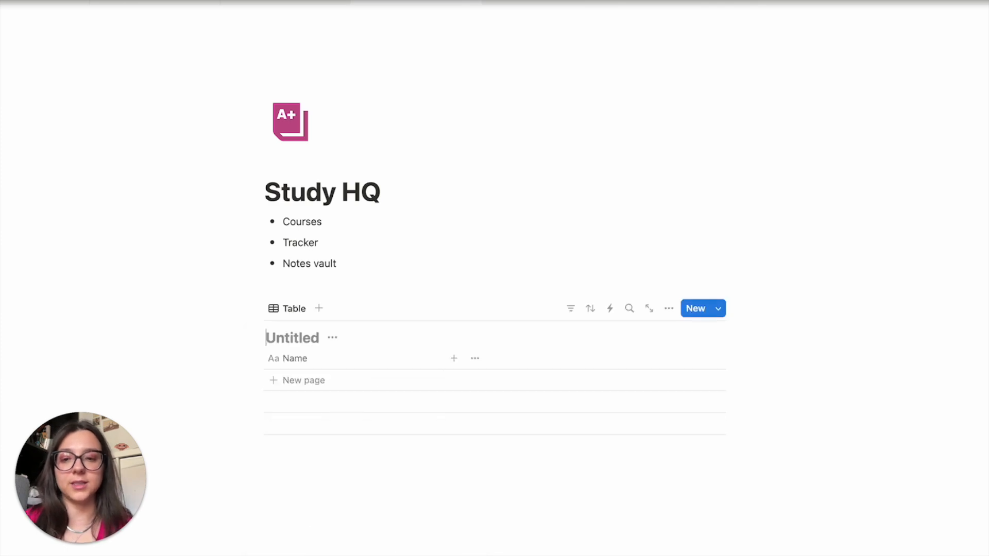
left_click(295, 339)
type("Course")
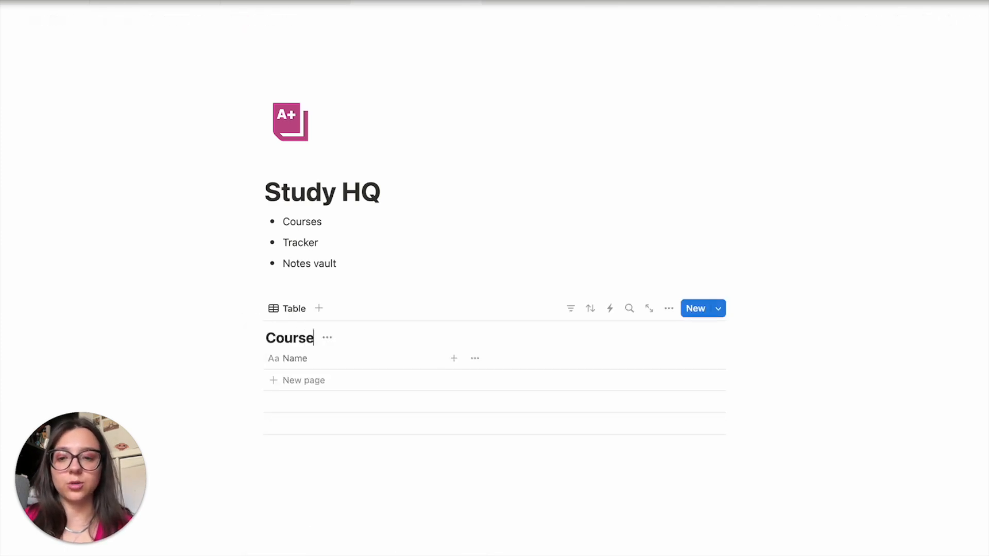
scroll(318, 363, "down", 1)
left_click(318, 347)
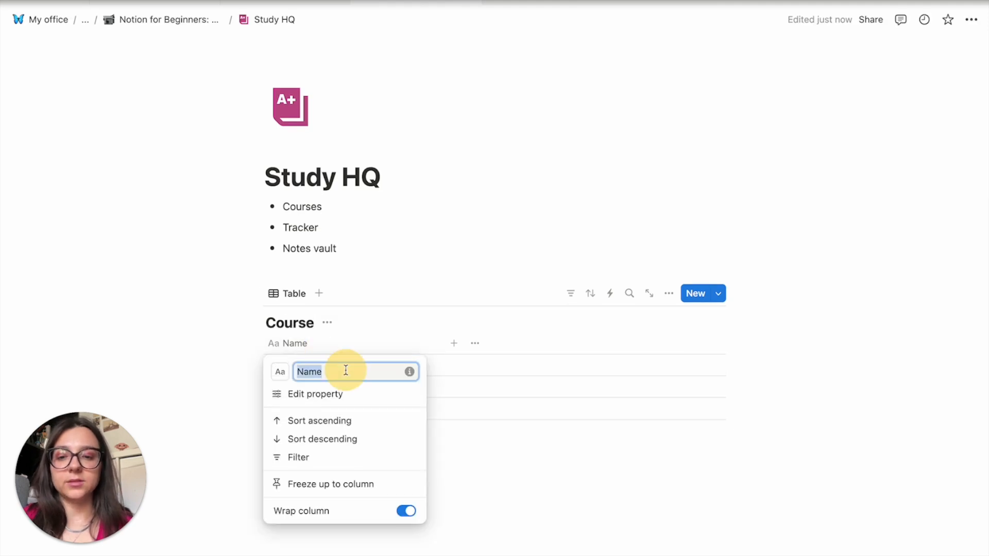
key("Escape")
- Add a number property named "Final grade" to the Course database
left_click(452, 343)
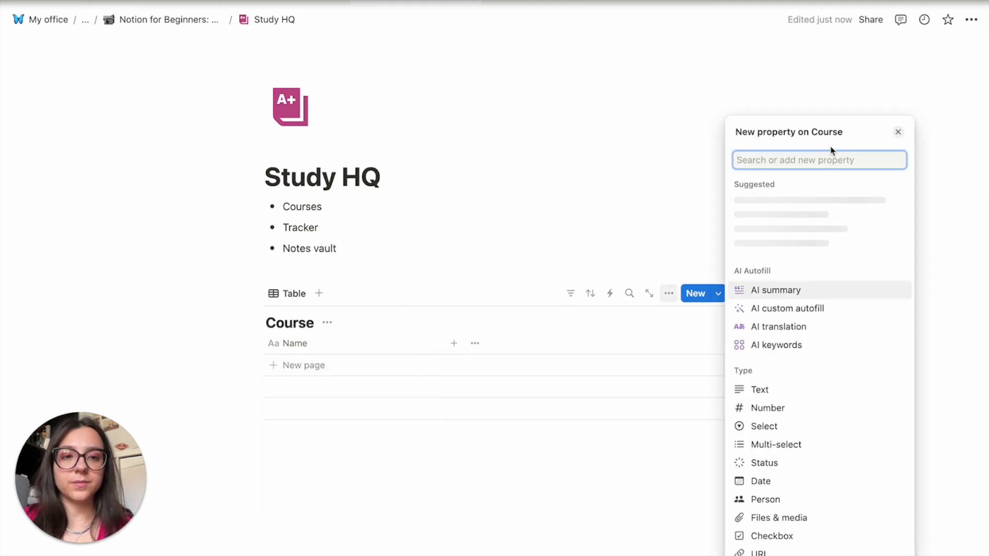
type("numb")
key("Return")
type("Final grade")
left_click(587, 346)
- Add an email property named "Prof Email" to the Course database
left_click(583, 344)
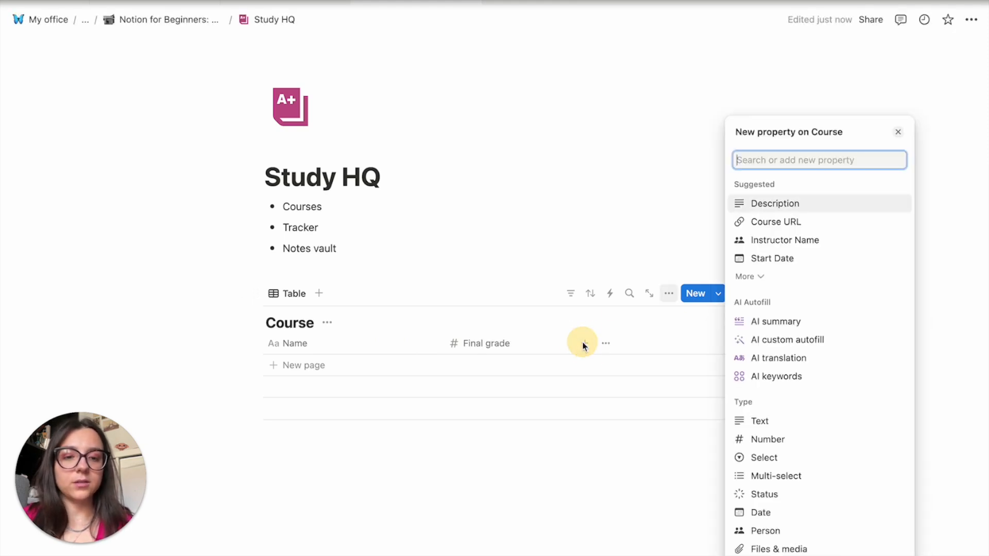
type("email")
key("Return")
type("Prof Email")
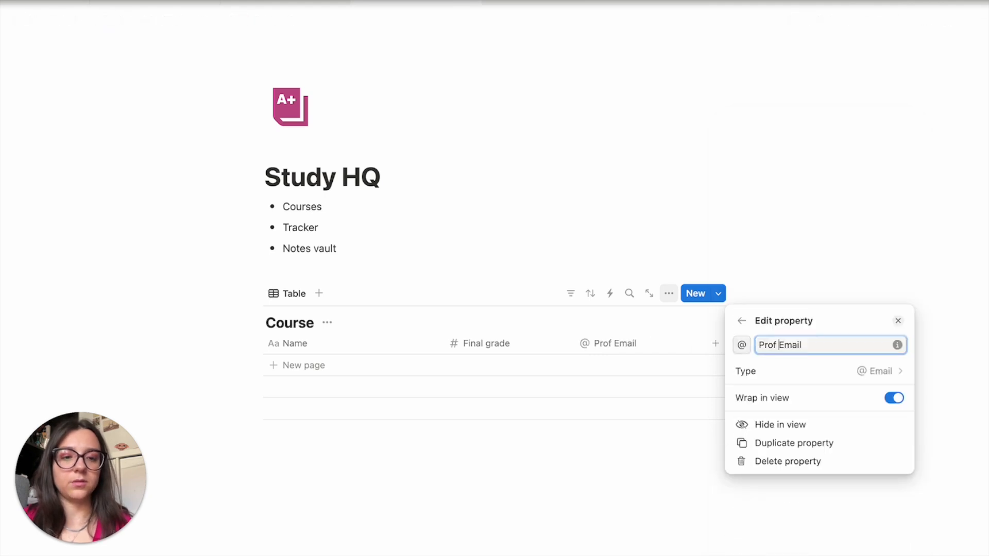
left_click(769, 276)
- Look up the course title on the Syllabus page and create a Course entry named "Power System Analysis"
scroll(570, 199, "down", 1)
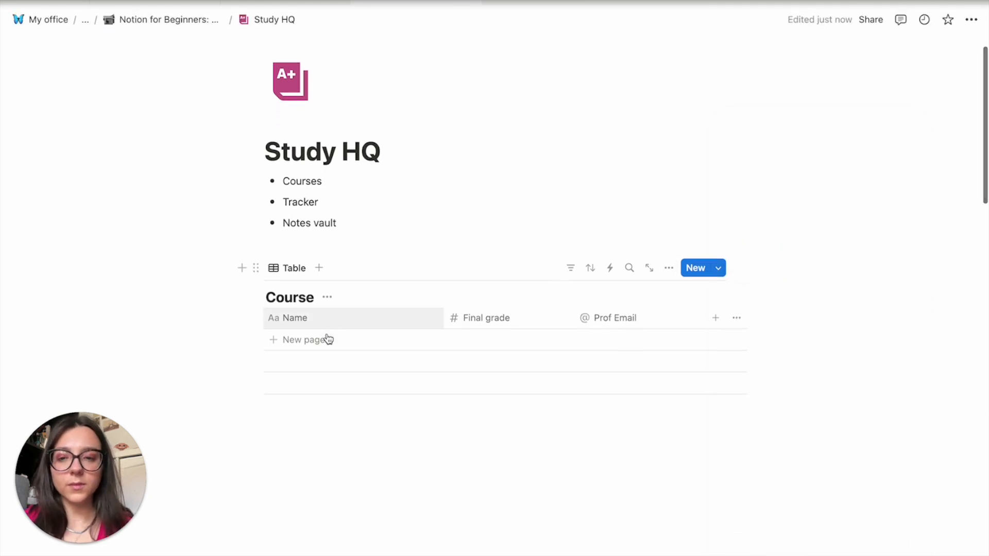
scroll(415, 46, "up", 1)
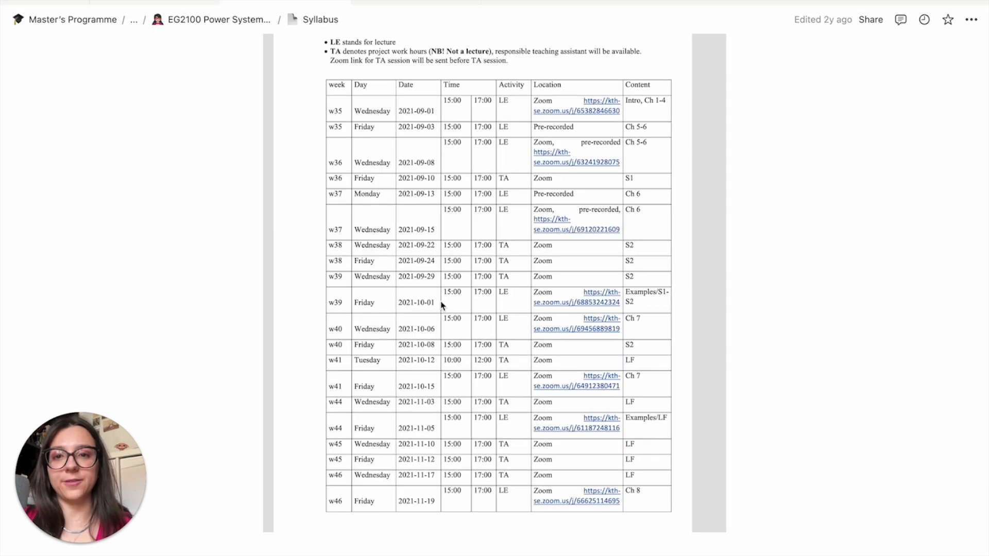
scroll(449, 330, "up", 10)
scroll(449, 337, "up", 3)
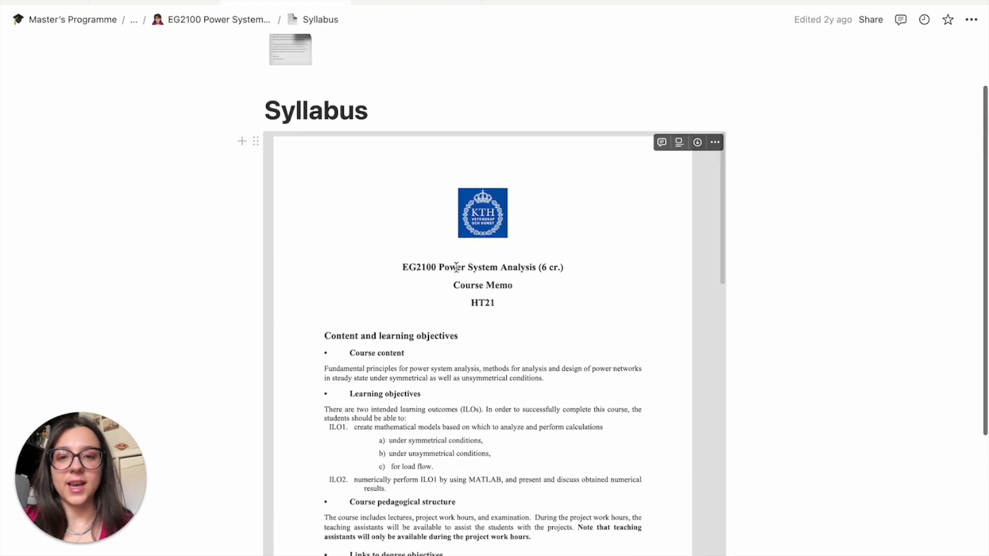
left_click_drag(439, 267, 594, 271)
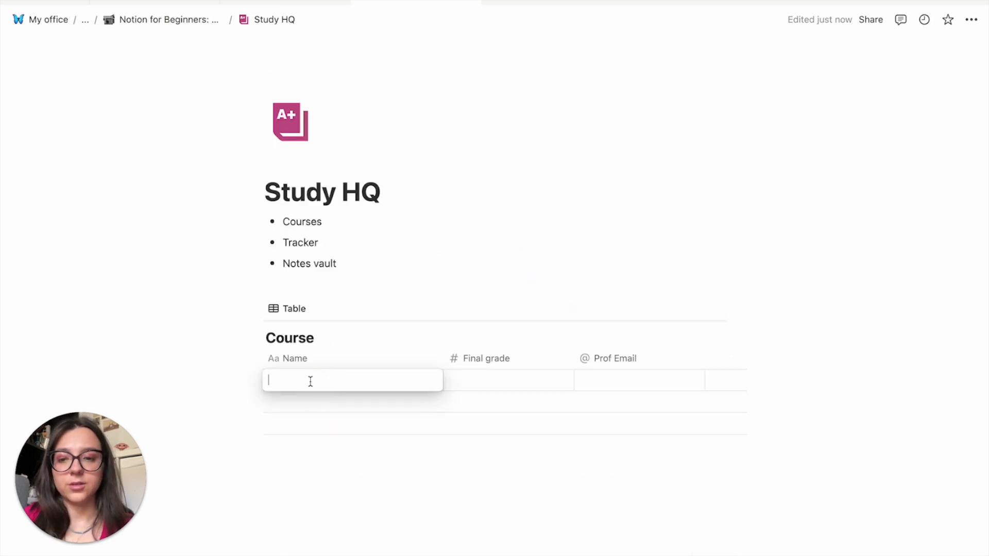
type("Power System Analysis")
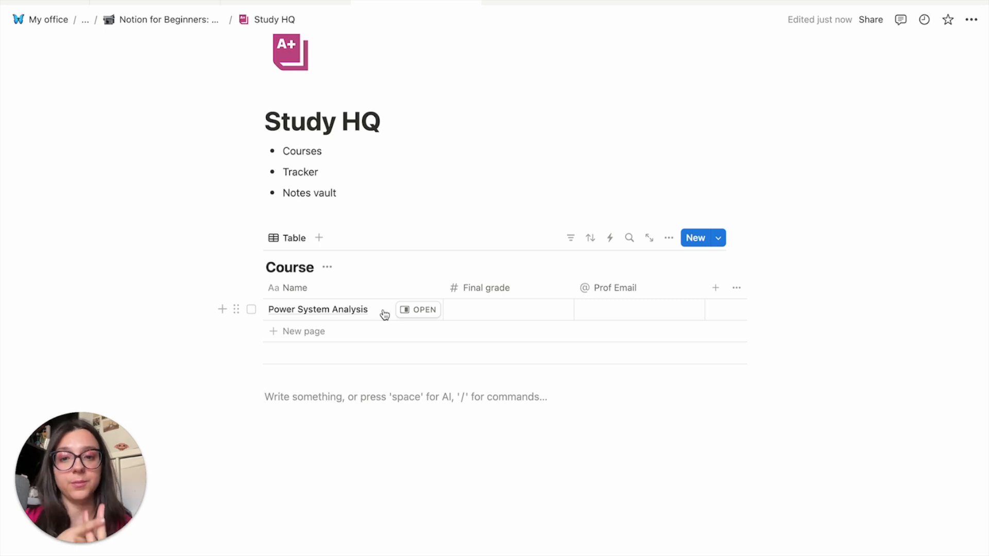
- Open the Power System Analysis entry and add a Heading 1 reading "Syllabus" to its empty page
left_click(412, 310)
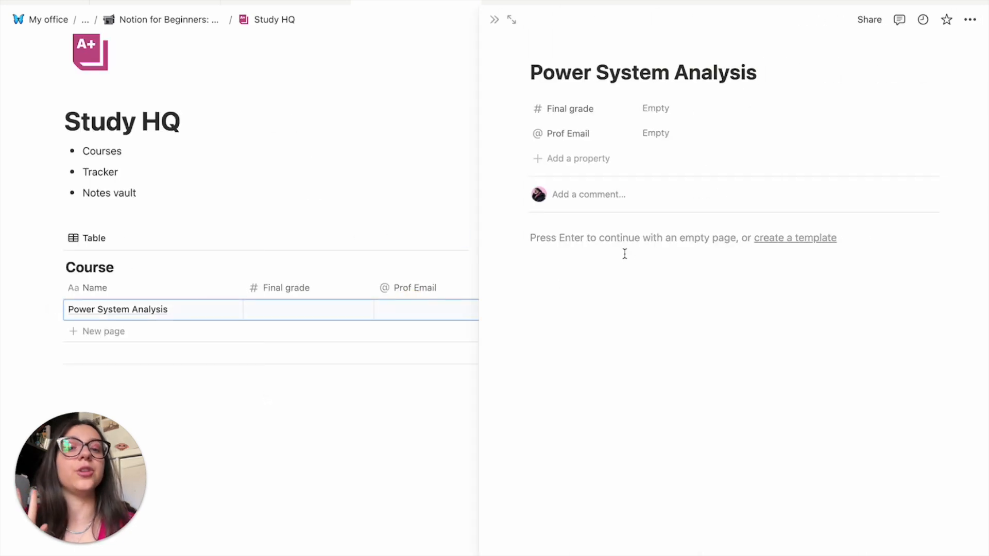
key("Return")
type("/h")
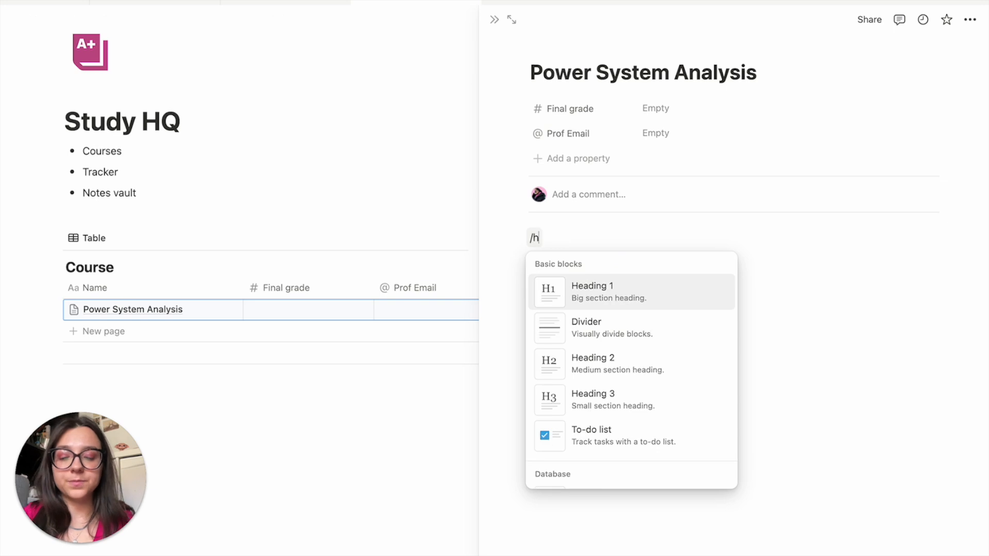
key("Return")
type("Syllabus")
key("Return")
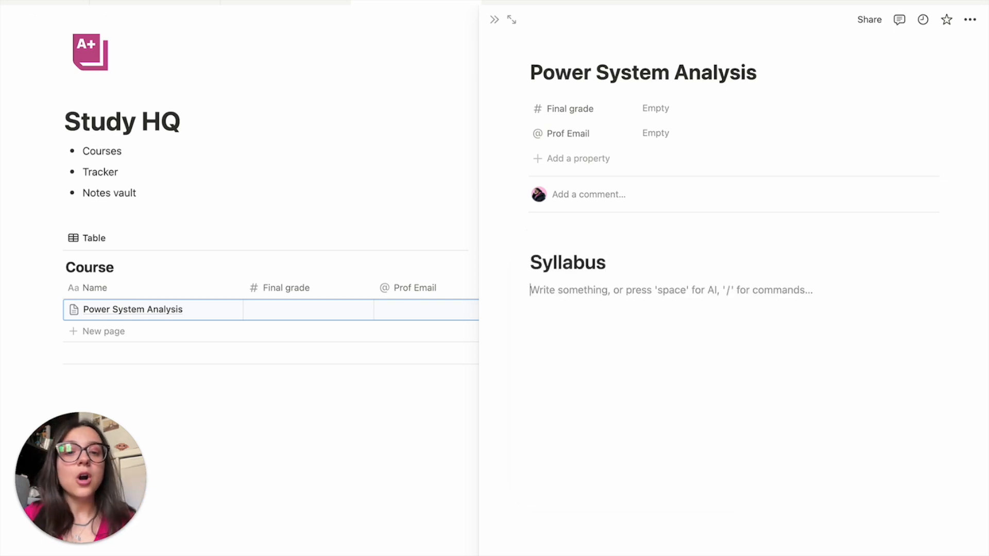
- Add a second Heading 1 reading "Suggestions" below the Syllabus section, leaving an empty line between them
key("Return")
type("/h")
key("Return")
type("Sugges")
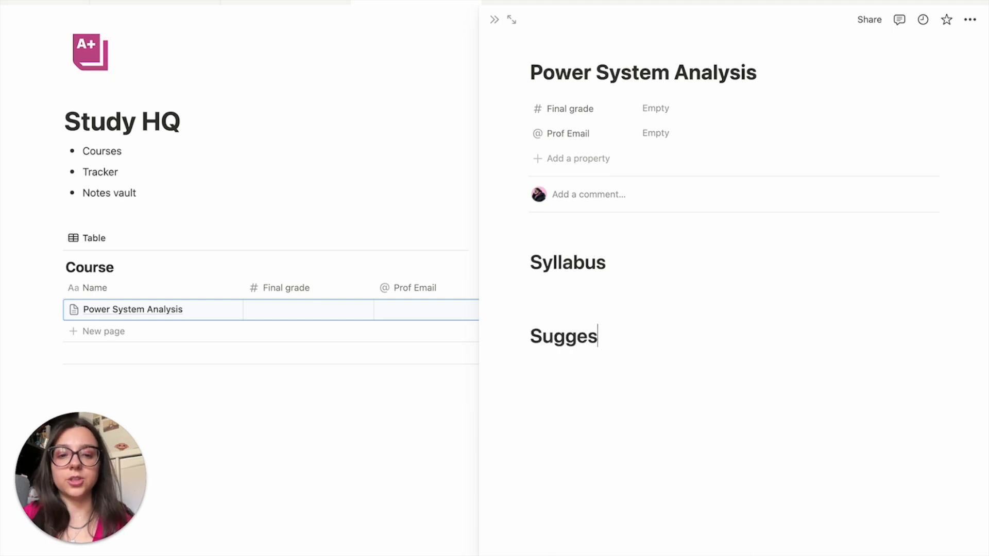
type("tions")
key("Return")
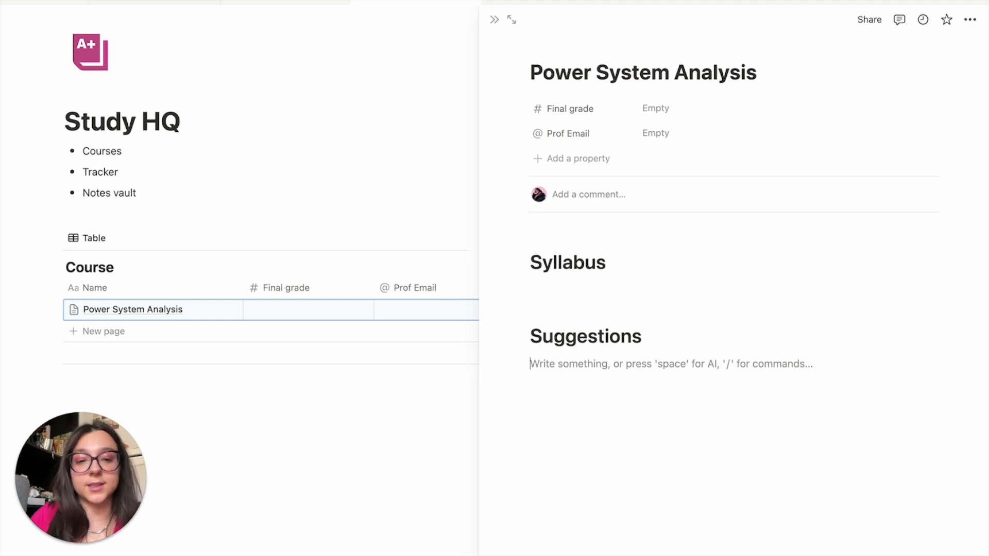
- Start a bulleted list under Suggestions with the item "attend all classes"
type("- attend al c")
key("BackSpace")
key("BackSpace")
type("l classes")
key("Return")
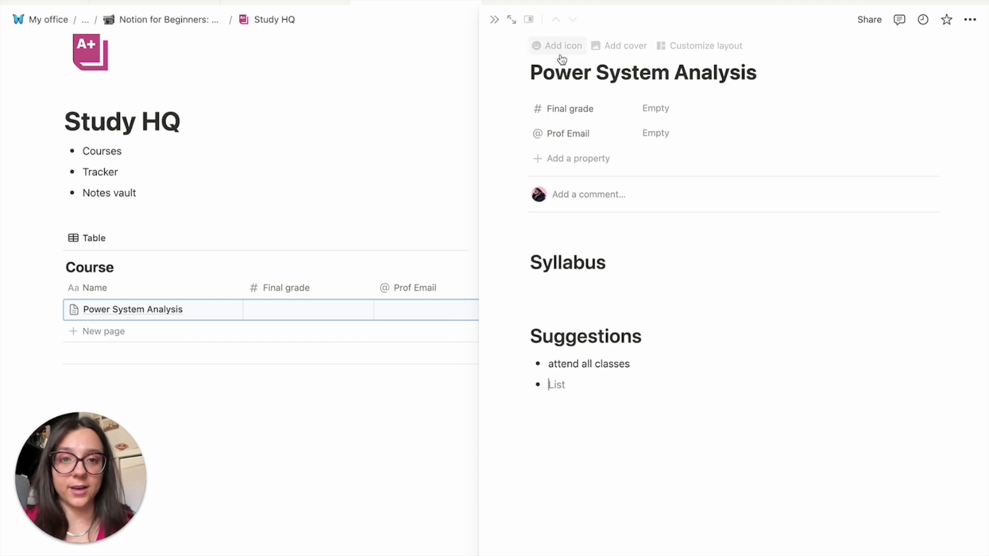
- Give the Power System Analysis page an emoji icon found by filtering the emojis for "power"
left_click(559, 47)
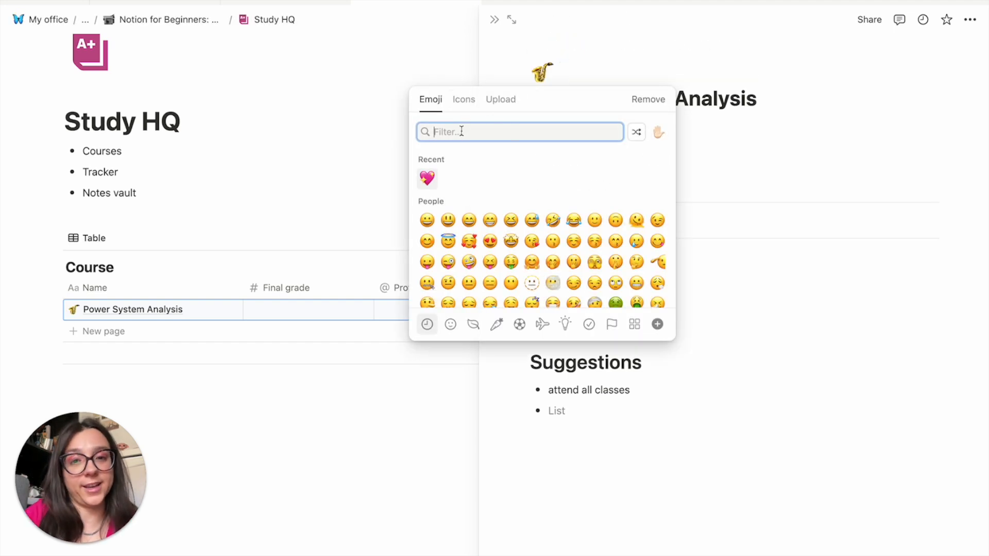
type("power")
left_click(531, 162)
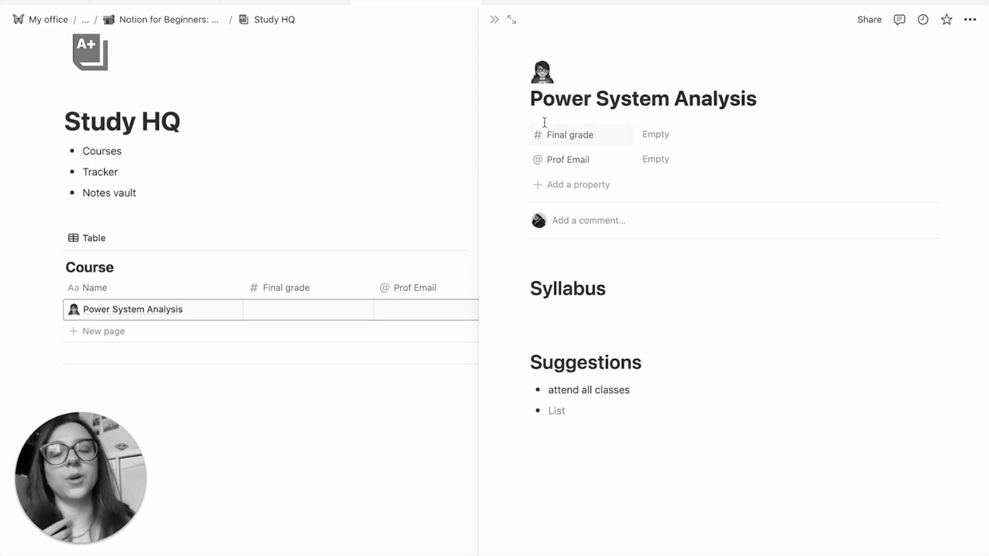
- View the option for adding a custom emoji to the page icon, and close the Power System Analysis page
left_click(549, 73)
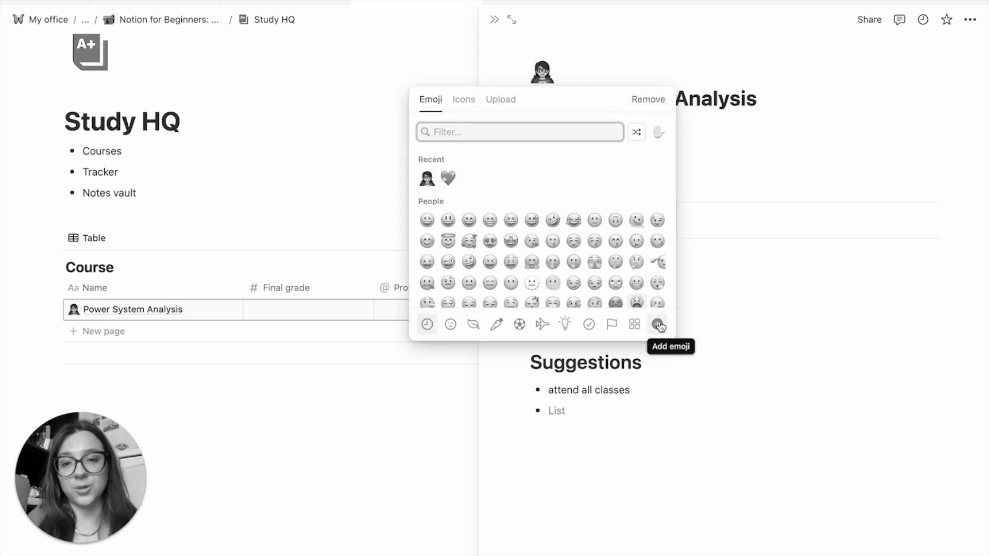
left_click(724, 150)
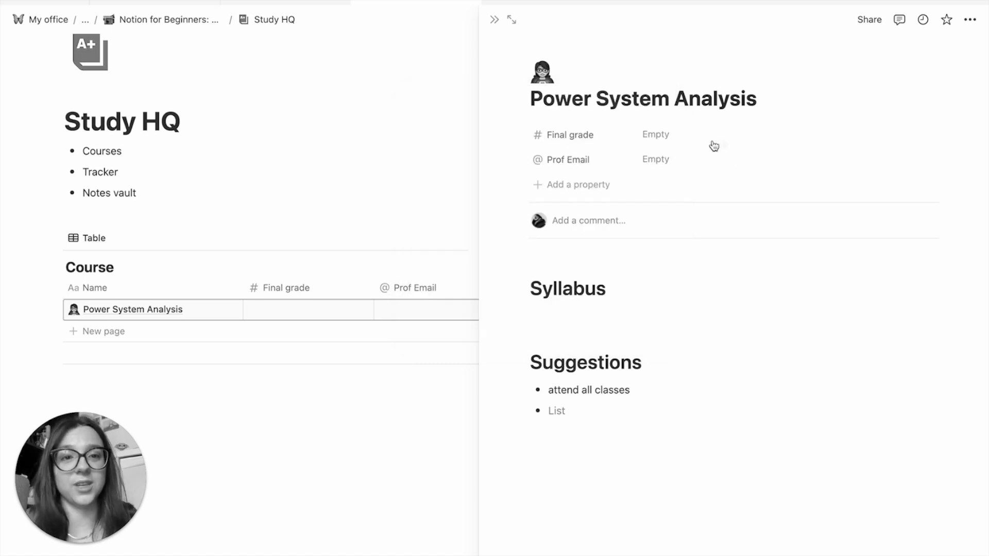
left_click(494, 20)
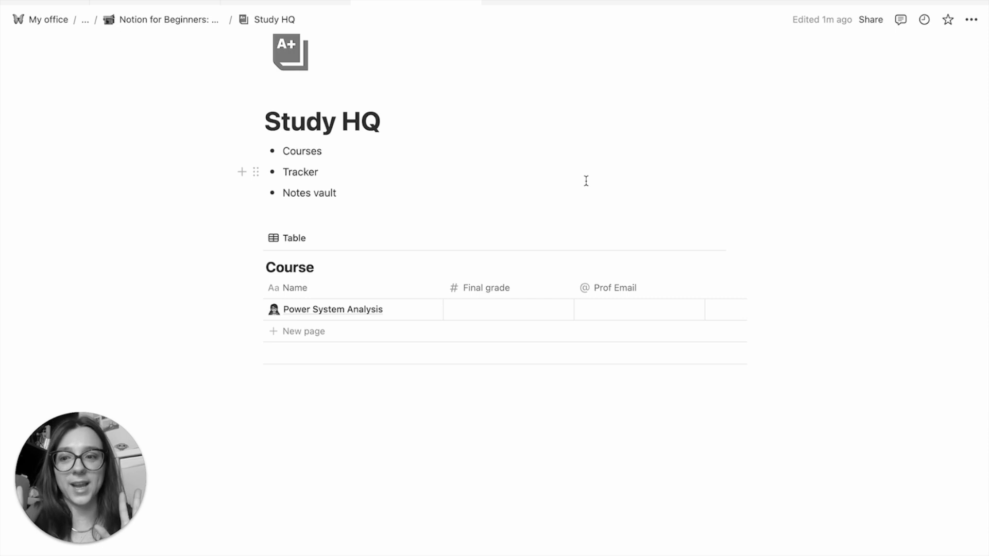
- Insert a second inline database below the Course table and title it "Tracker"
left_click(295, 422)
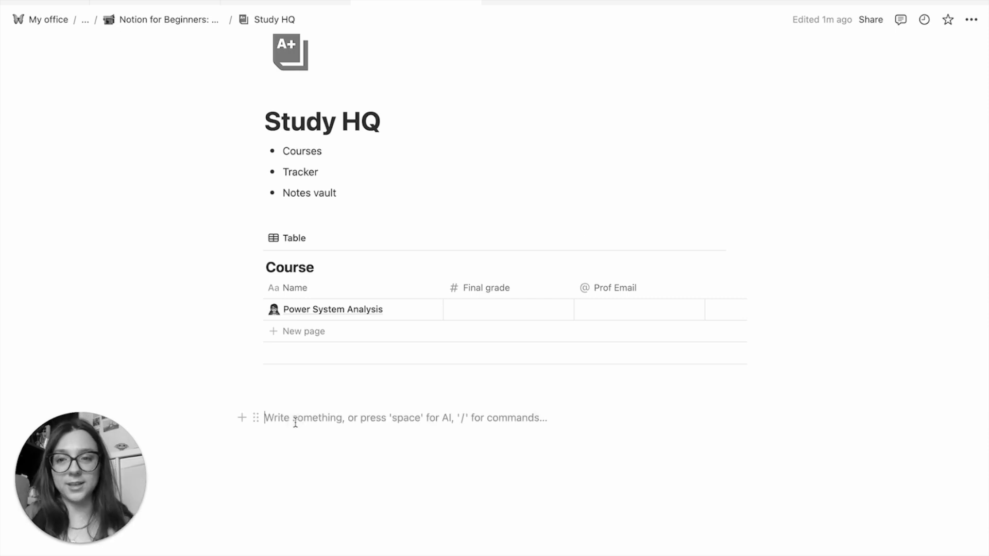
type("/date")
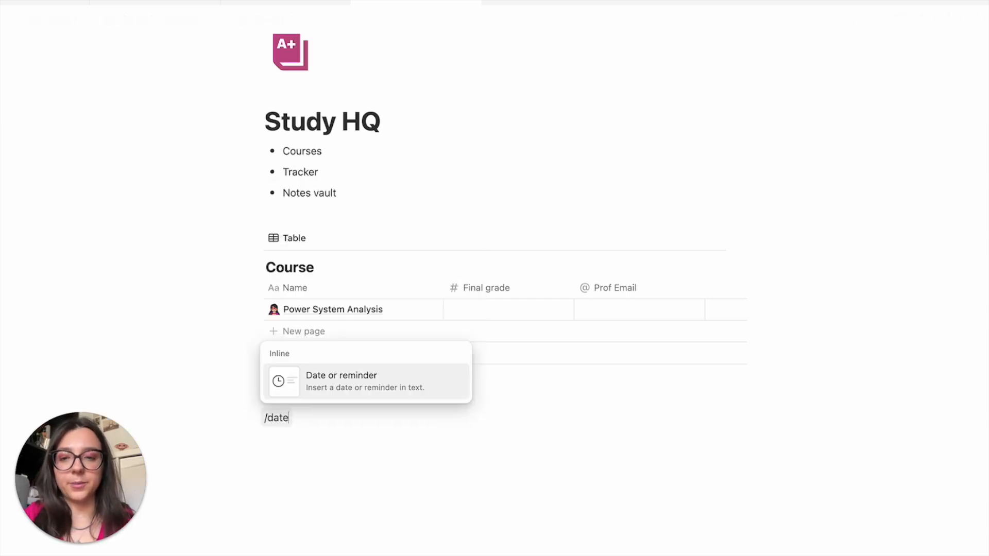
key("BackSpace")
type("a")
key("Return")
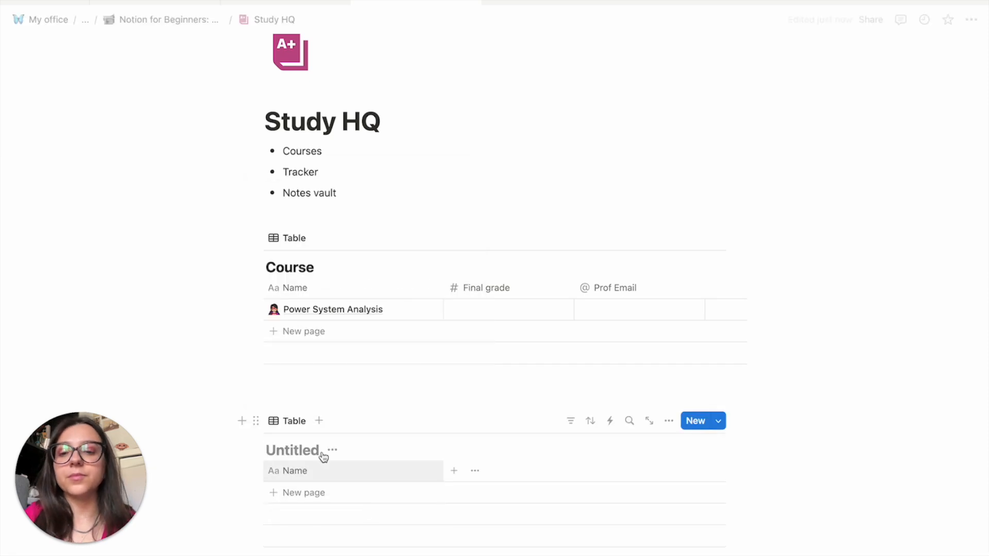
scroll(322, 400, "down", 1)
type("Tracker")
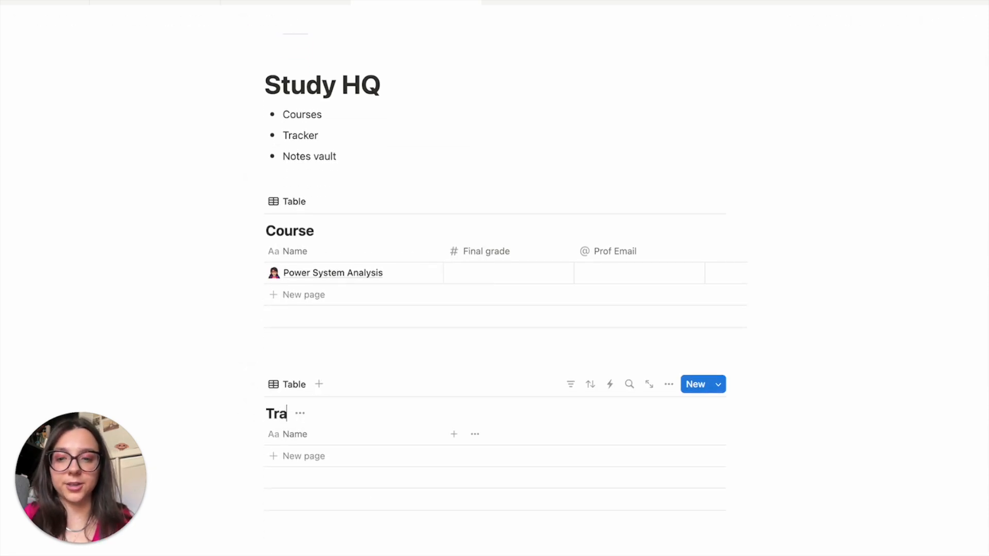
- Rename the Tracker database's Name property to "Assignment"
left_click(309, 435)
double_click(336, 266)
type("Assignment")
key("Return")
- Add the suggested Due Date and Status properties to the Tracker database
scroll(453, 215, "down", 4)
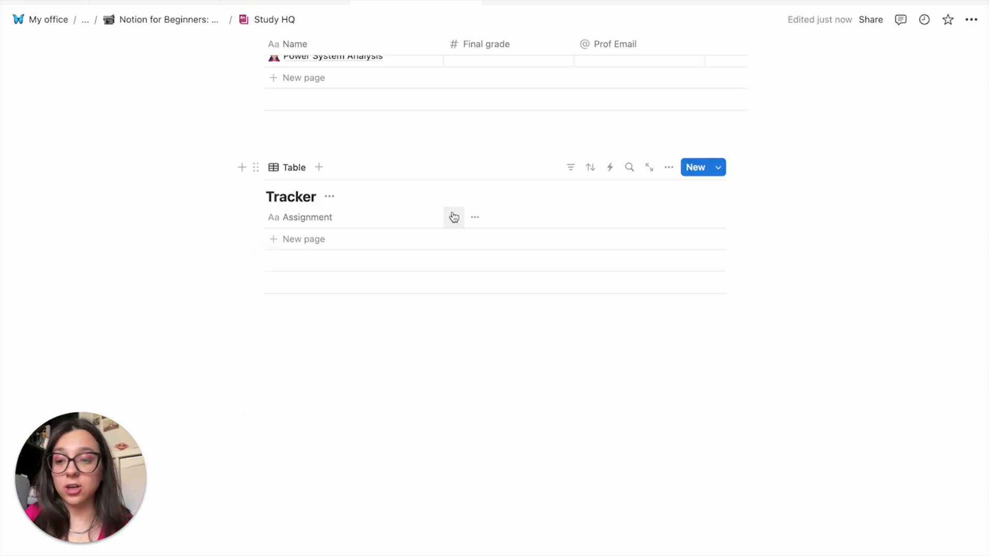
left_click(453, 217)
left_click(807, 203)
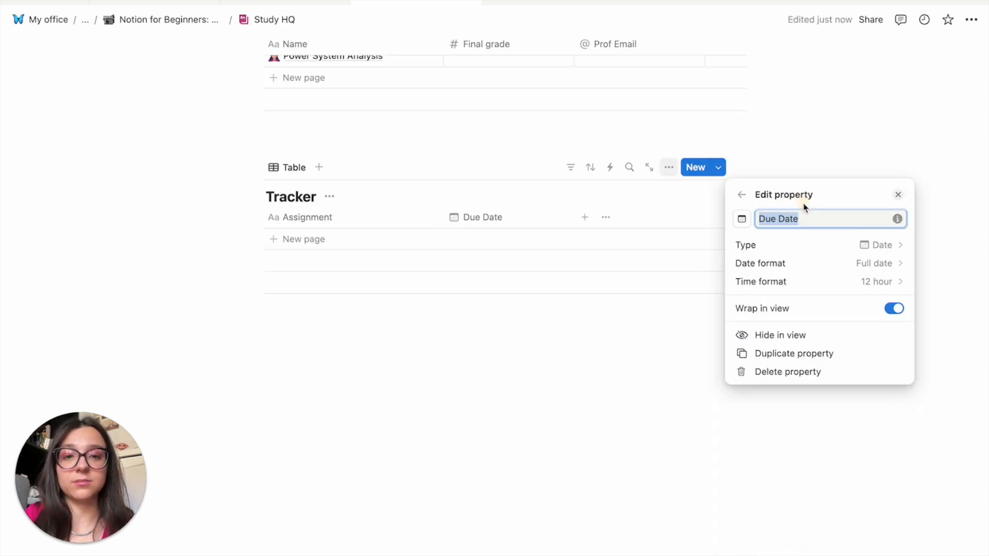
left_click(585, 217)
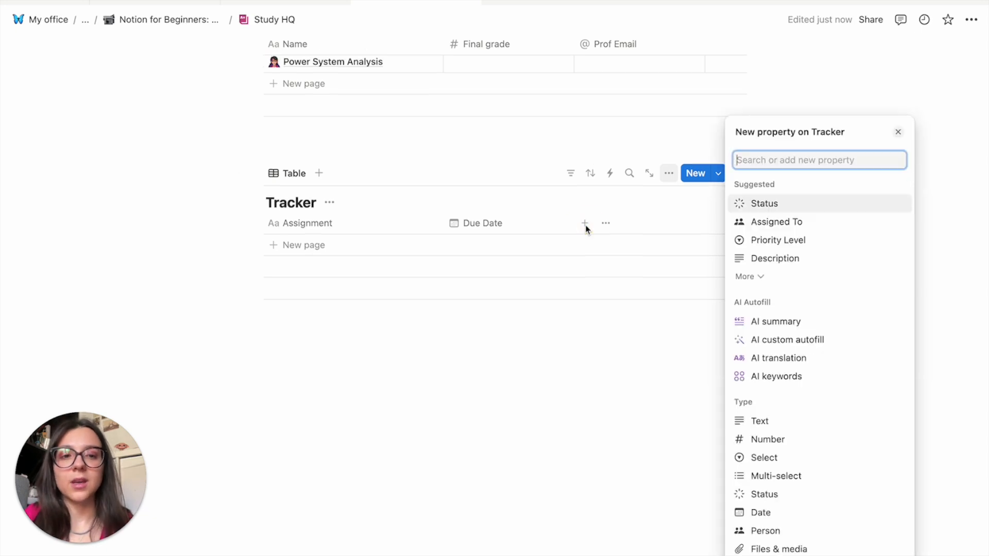
left_click(773, 205)
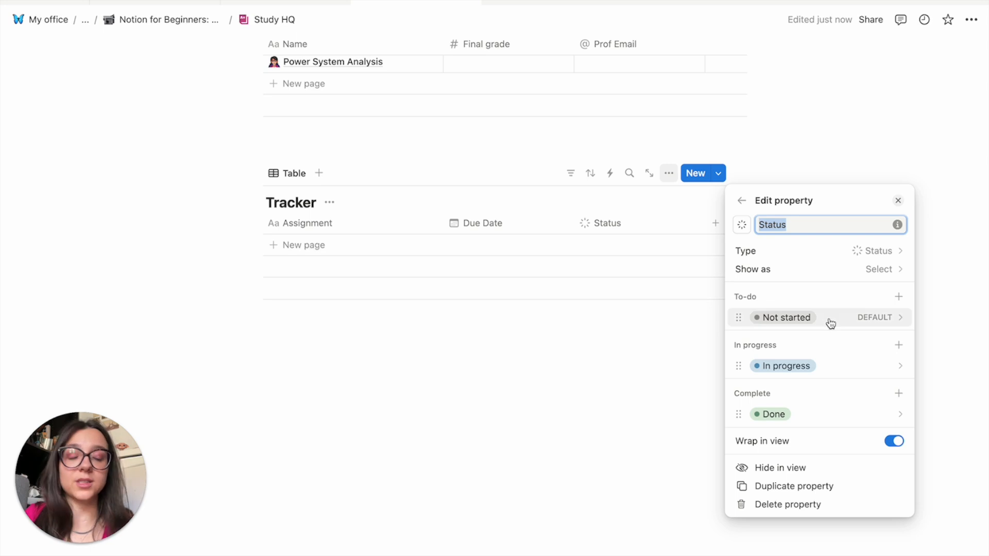
- Rename the Status property's "In progress" option to "Working on it"
left_click(821, 372)
type("Working on it")
key("Return")
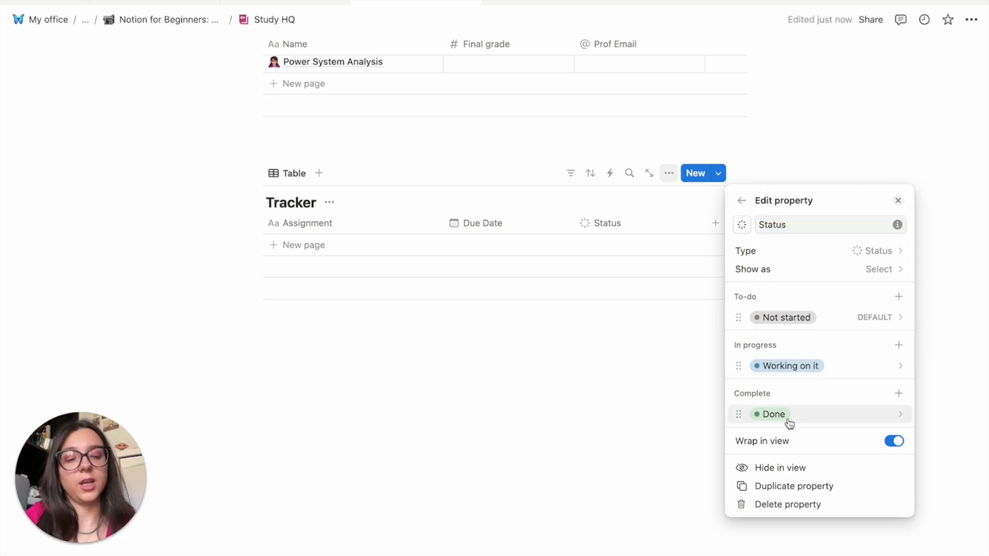
left_click(716, 223)
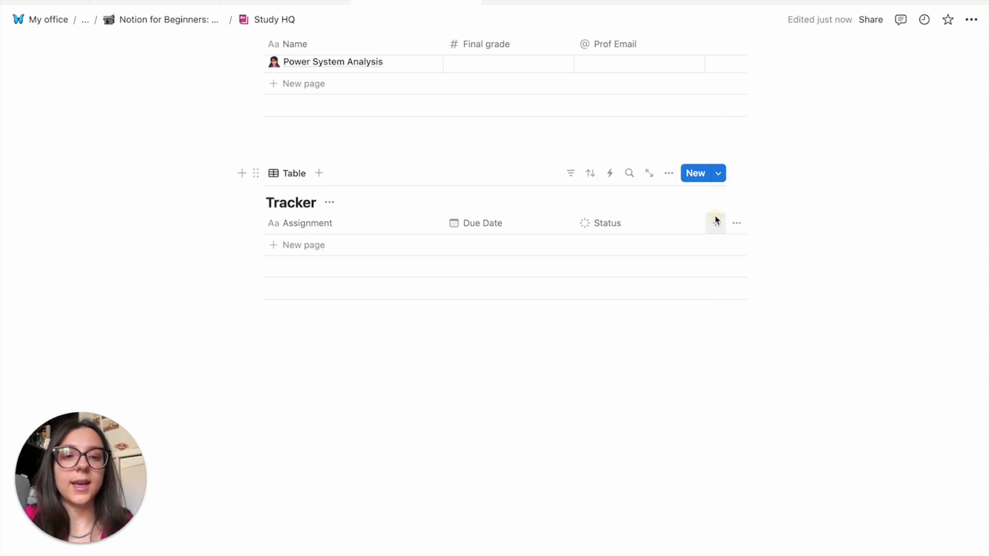
- Add a Relation property to the Tracker database that links it to the Course database in Study HQ
left_click(715, 223)
type("rela")
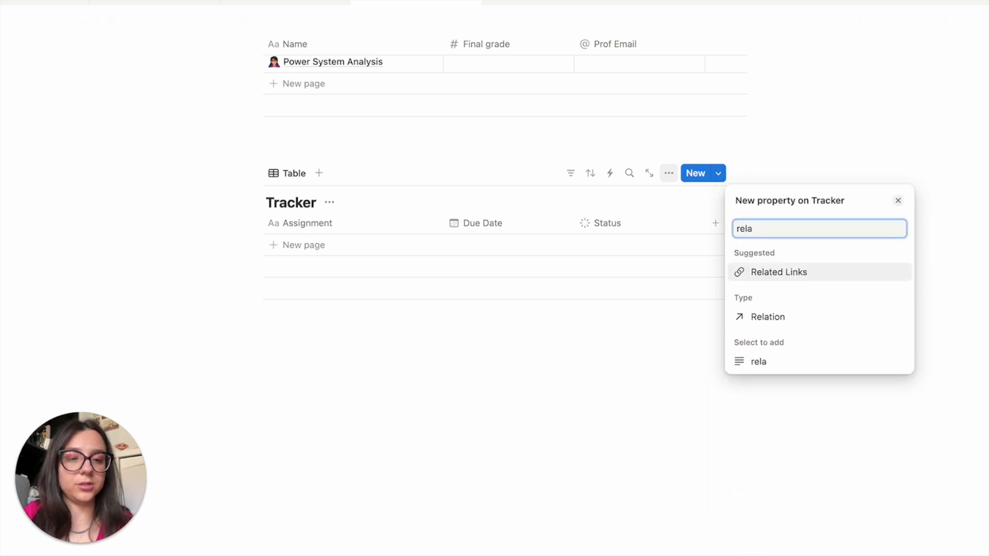
key("Down")
key("Down")
key("Up")
key("Return")
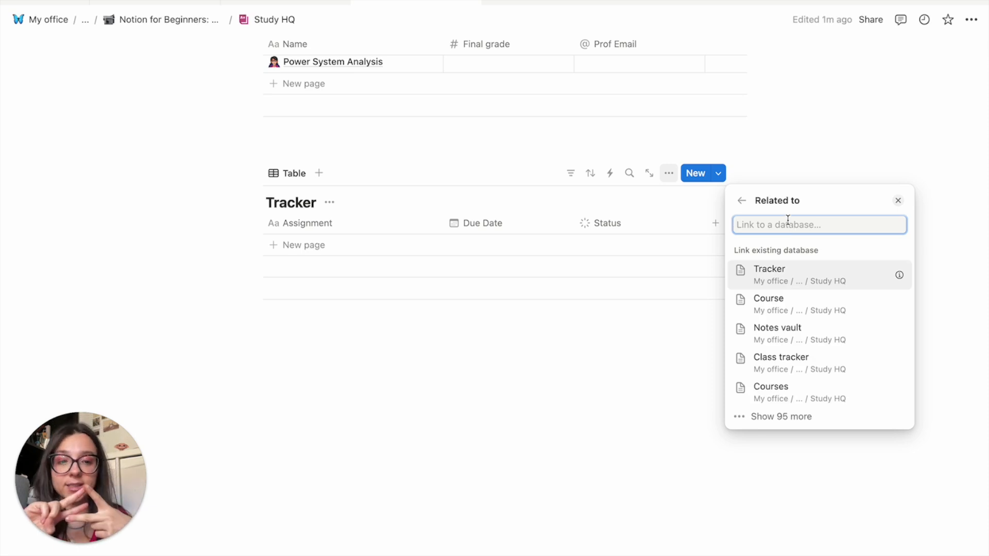
left_click(778, 302)
left_click(808, 311)
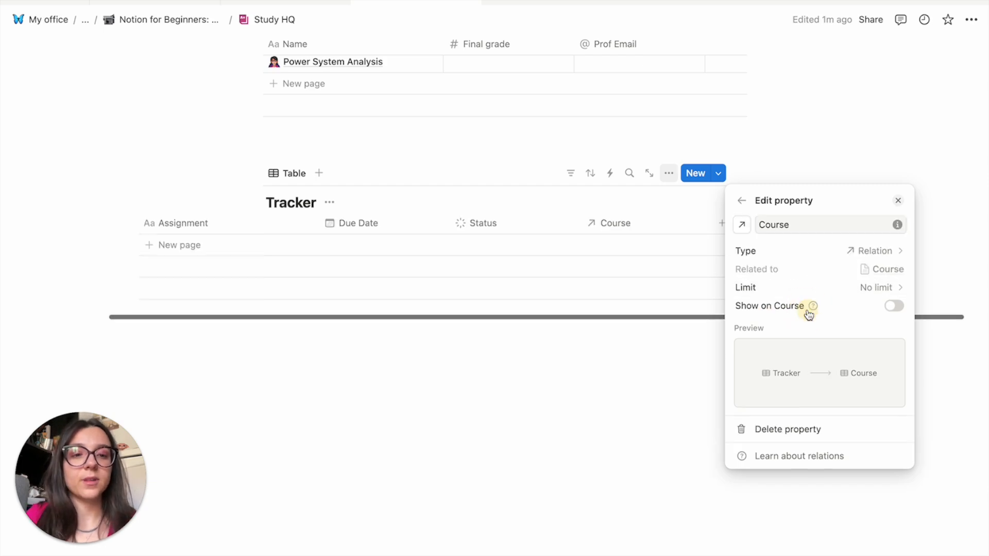
left_click(527, 336)
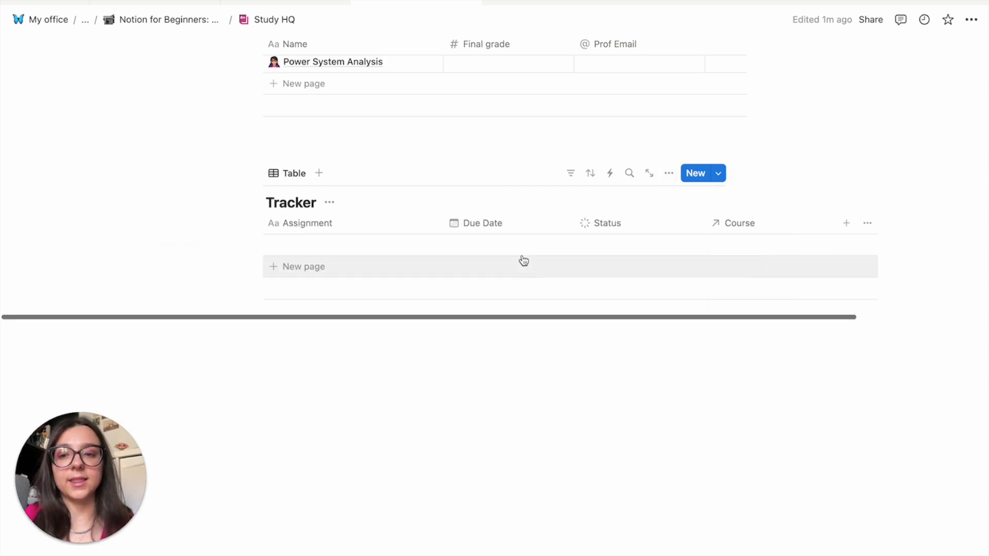
- Copy the name "Assignment S1" from the Syllabus page's submission dates table into a new Tracker entry
left_click(298, 3)
scroll(396, 400, "down", 1)
scroll(397, 399, "down", 15)
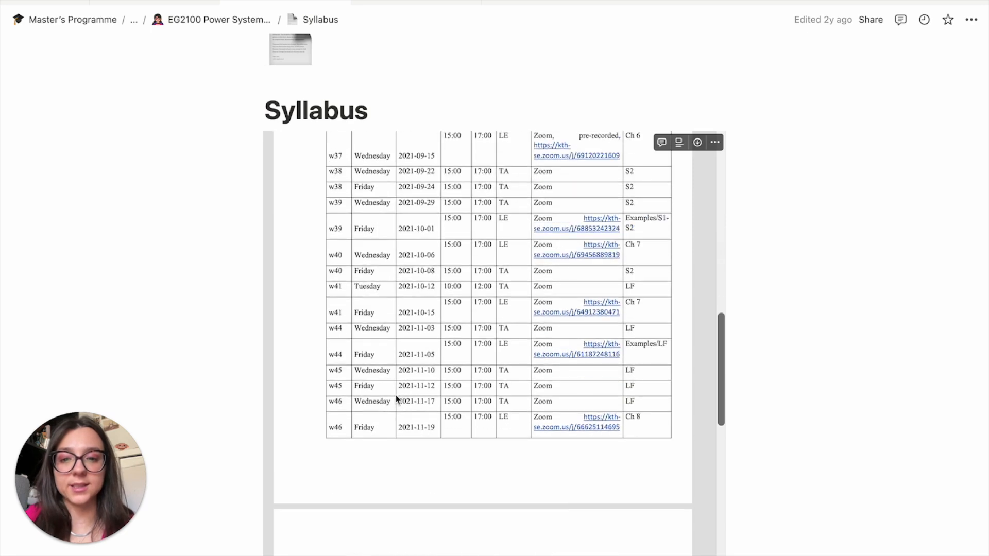
scroll(358, 233, "up", 2)
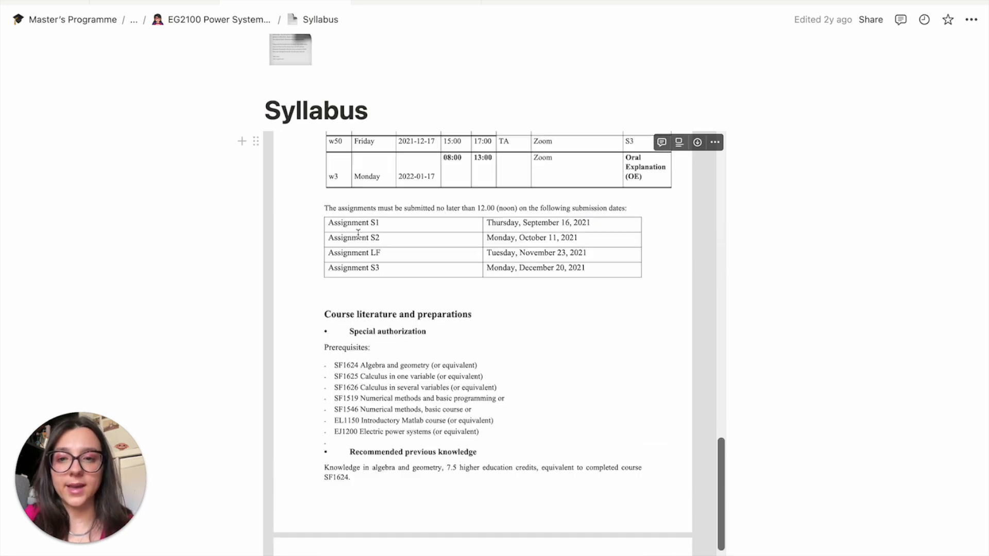
left_click_drag(331, 225, 380, 223)
key("ctrl+c")
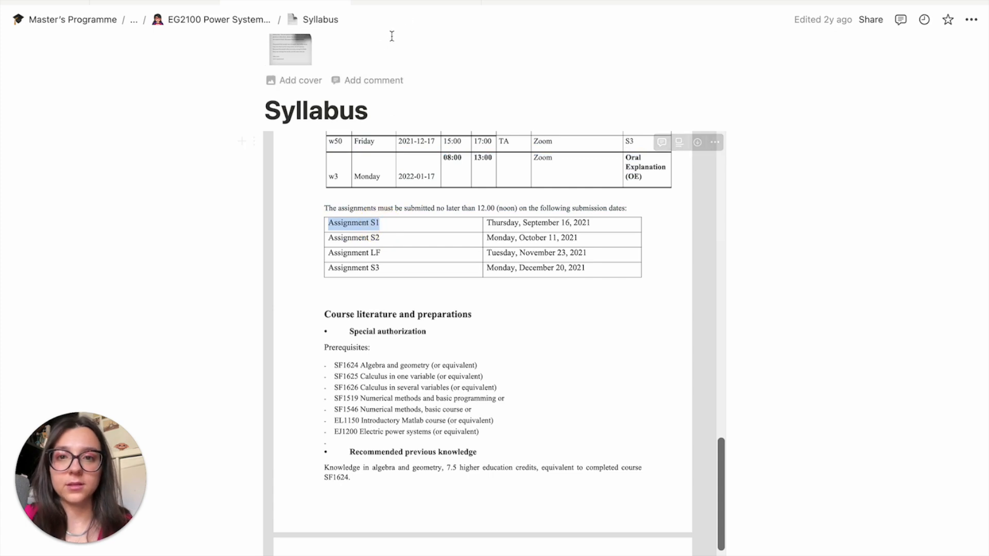
left_click(404, 4)
left_click(309, 245)
key("ctrl+v")
key("Escape")
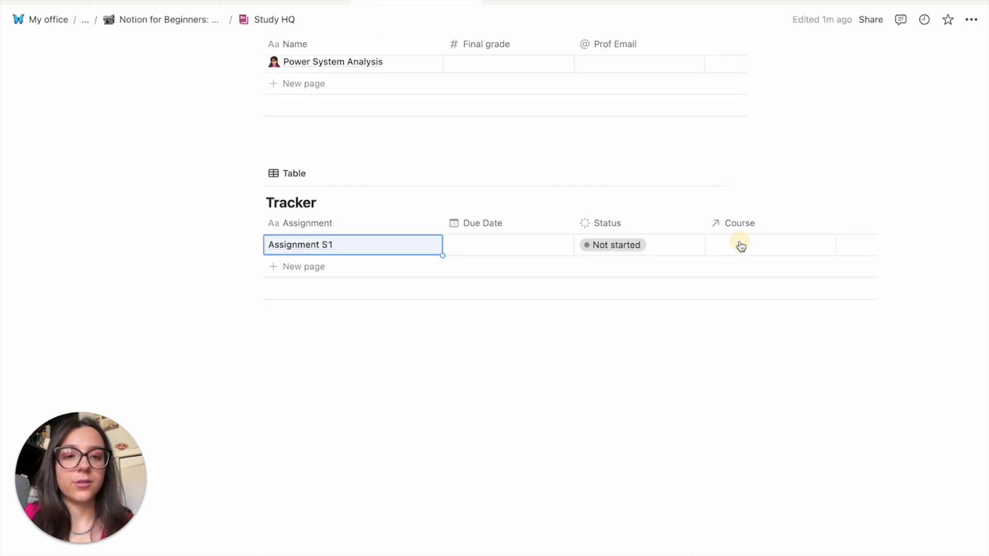
- Link the Assignment S1 entry to the Power System Analysis course
left_click(740, 245)
left_click(744, 289)
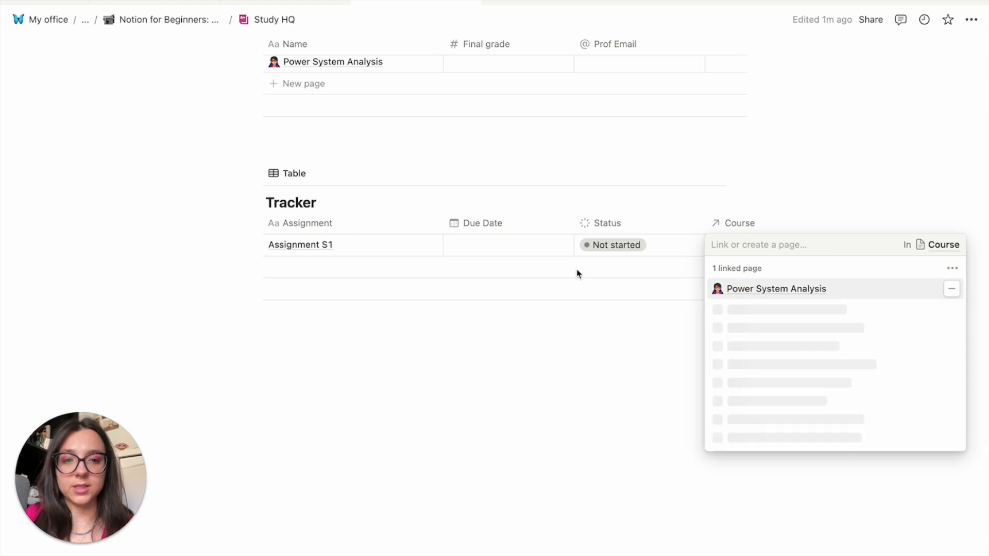
left_click(495, 245)
- Check the submission dates in the syllabus and set Assignment S1's due date to November 16, 2024
left_click(300, 4)
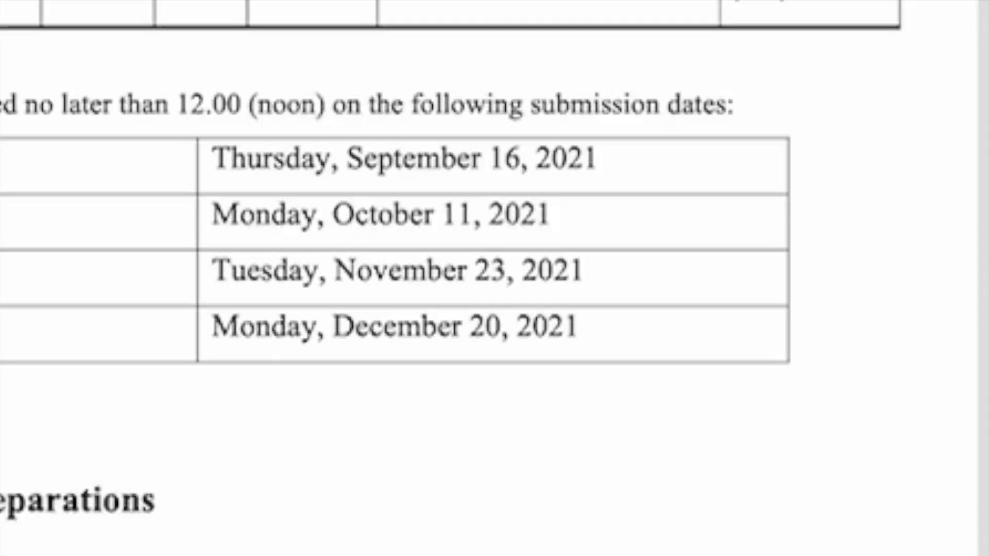
left_click(397, 5)
left_click(497, 246)
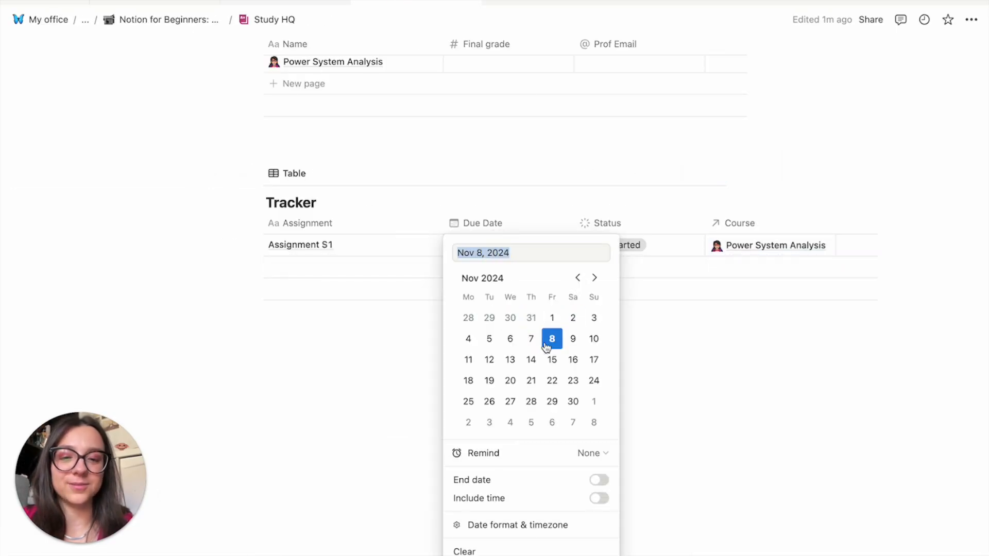
left_click(573, 359)
left_click(663, 368)
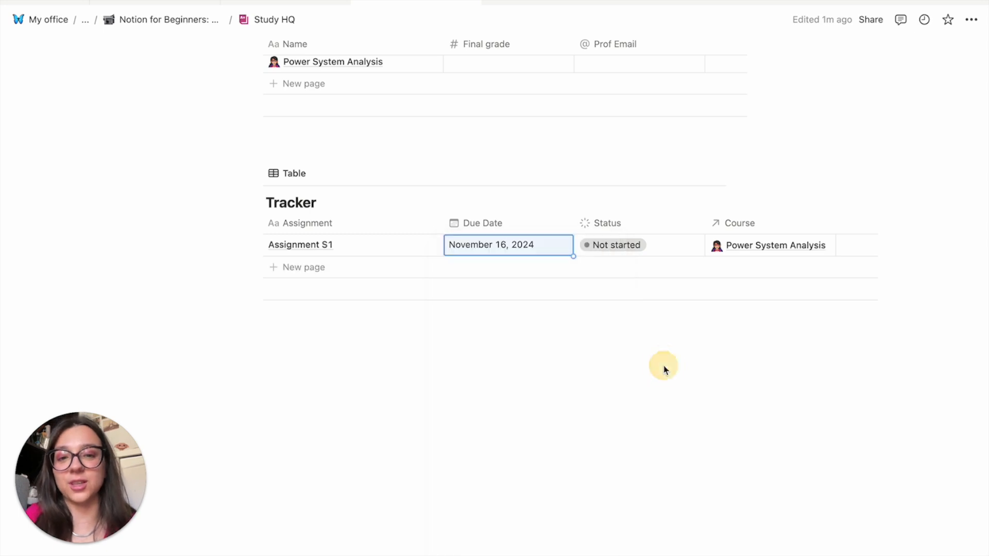
- Add a Calendar view to the Tracker database and look over the November 2024 month
scroll(337, 194, "up", 1)
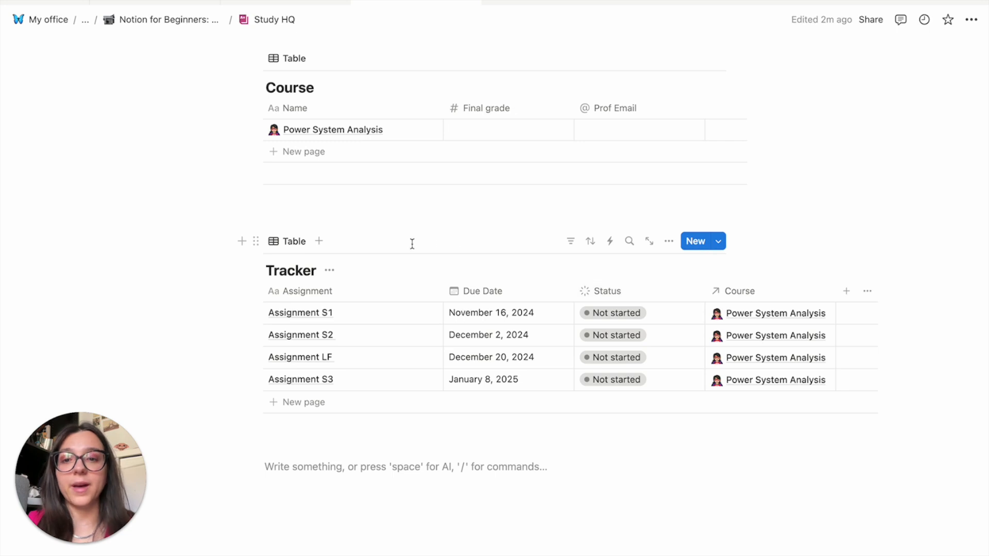
left_click(320, 242)
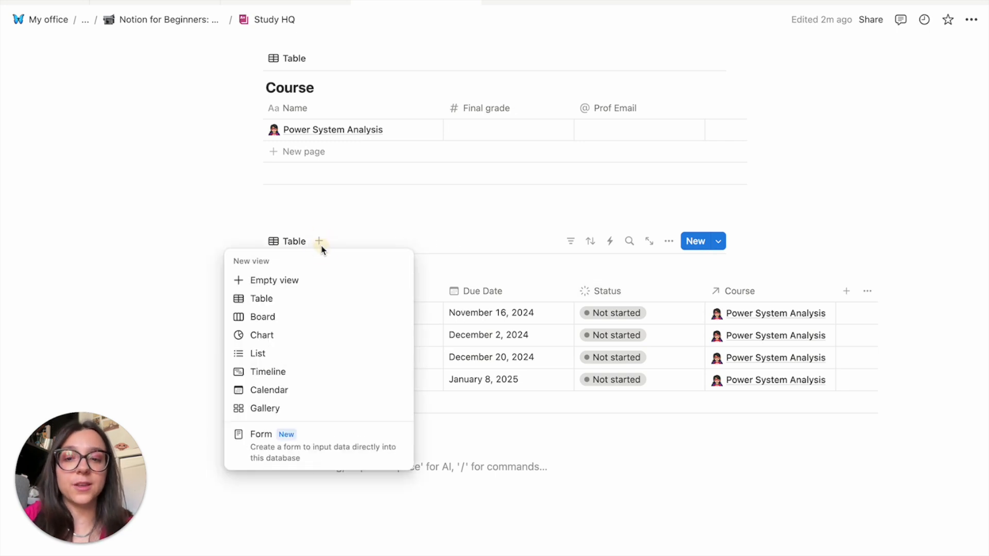
left_click(287, 397)
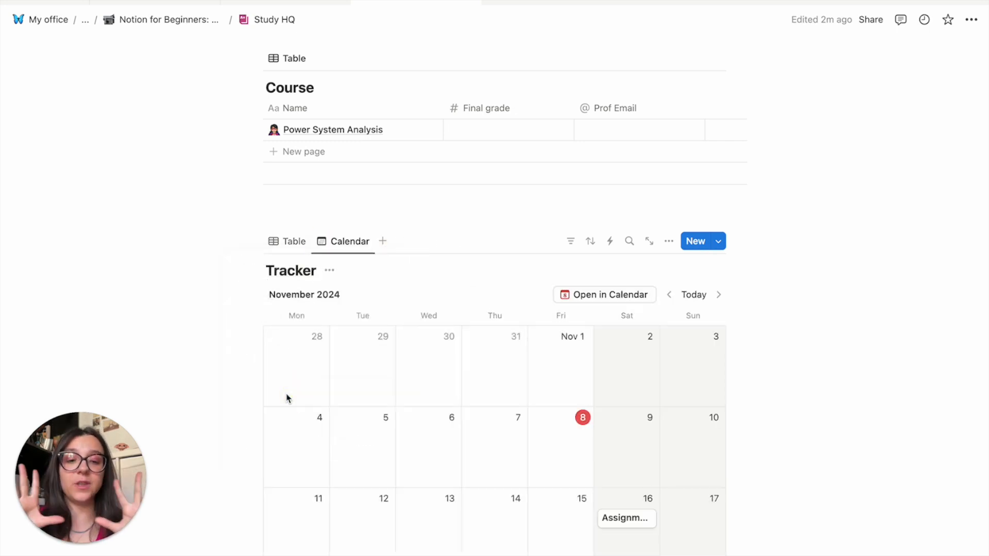
scroll(286, 398, "down", 1)
scroll(287, 398, "down", 5)
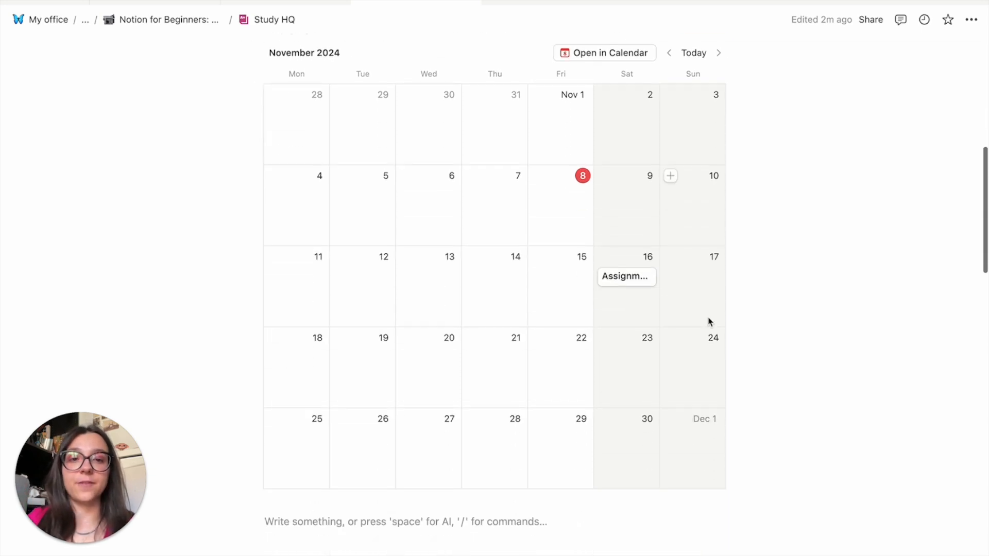
scroll(709, 322, "up", 1)
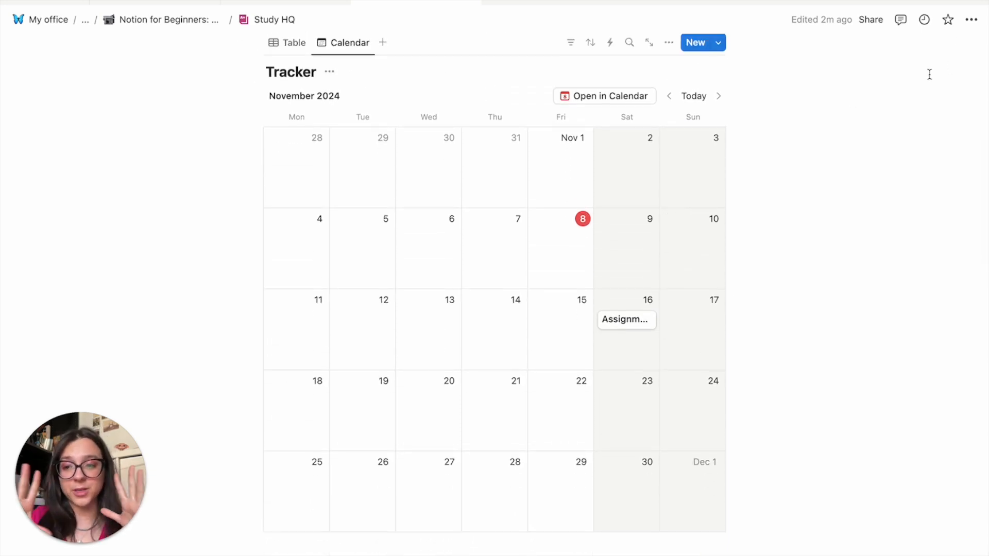
- Turn on full width for the Study HQ page
left_click(971, 19)
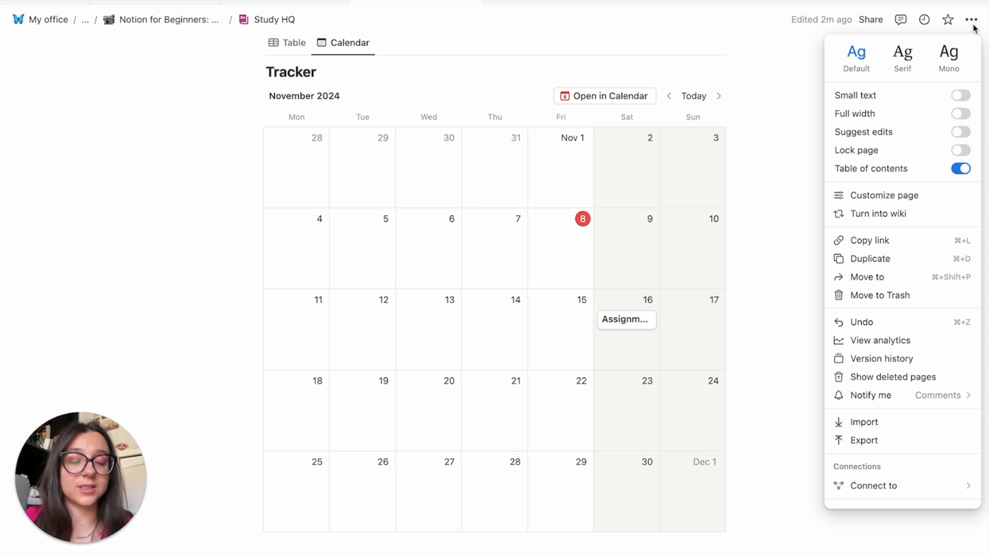
left_click(961, 114)
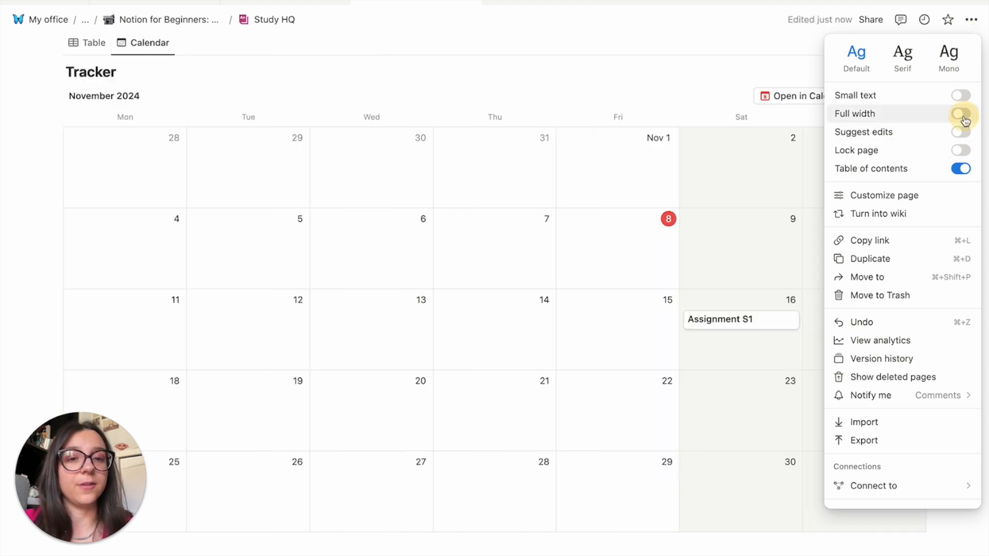
left_click(715, 67)
scroll(717, 67, "down", 2)
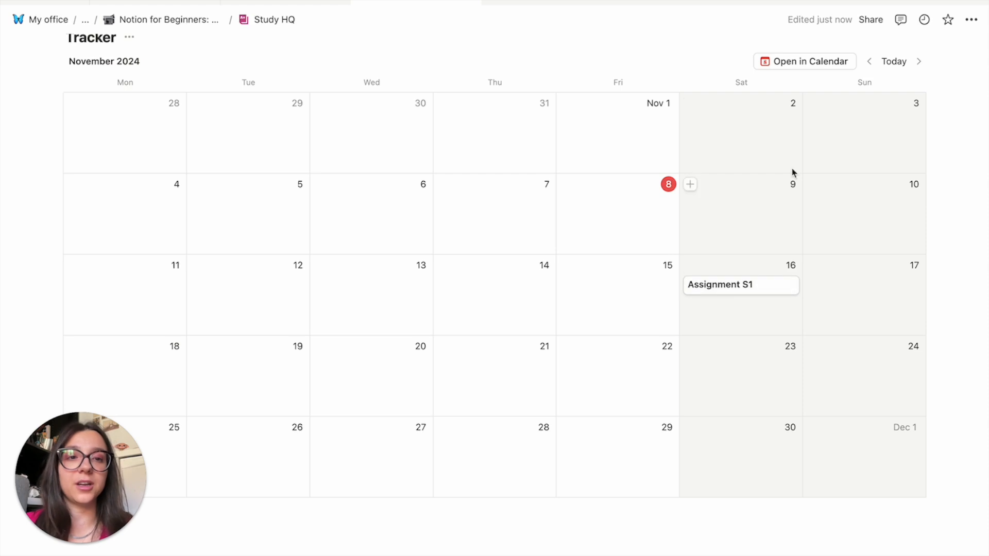
- Show the Course and Status properties on the entries in the Tracker's Calendar view
scroll(861, 88, "up", 2)
left_click(868, 50)
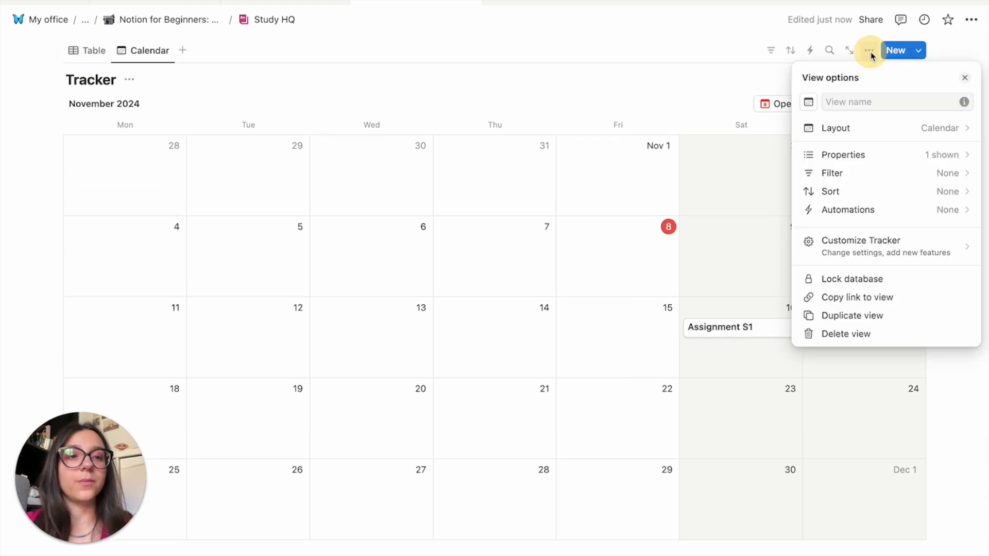
left_click(884, 156)
left_click(952, 193)
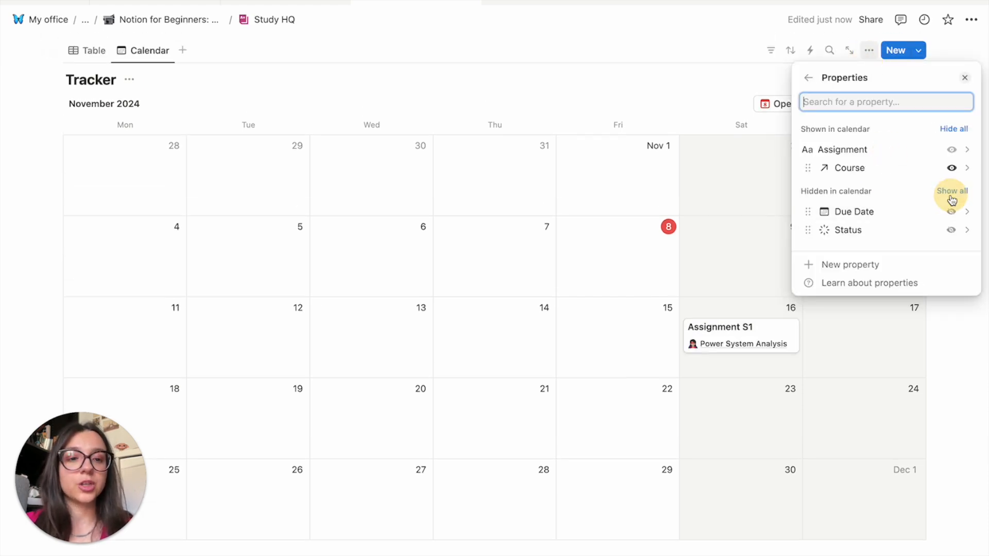
left_click(952, 231)
left_click(908, 355)
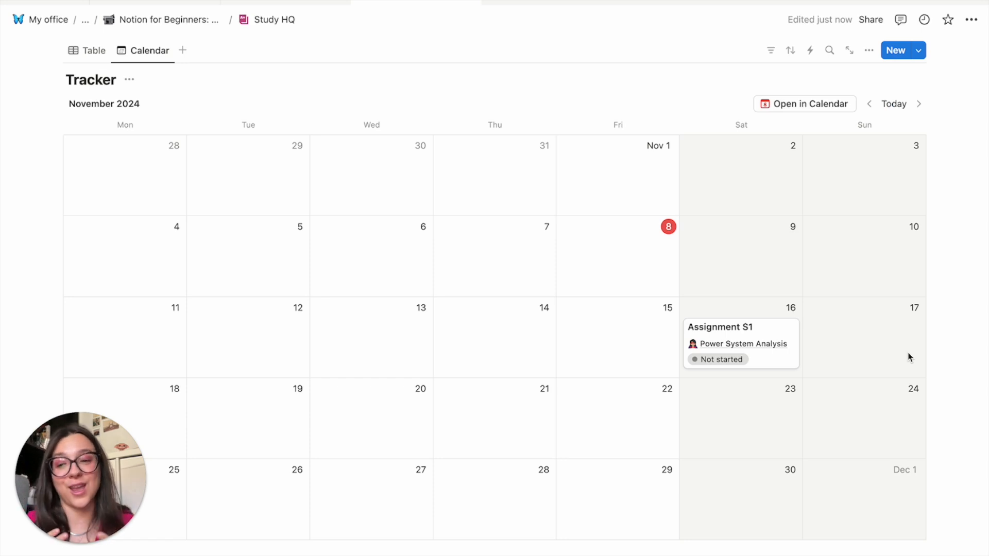
- Return the Tracker to its Table view and insert an inline database below it titled "Notes vault"
scroll(620, 231, "up", 3)
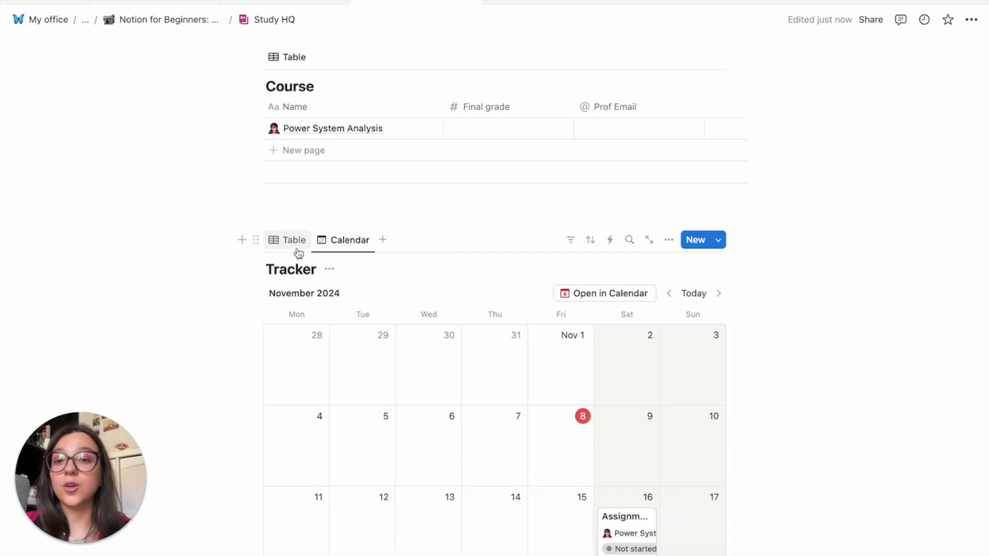
left_click(296, 243)
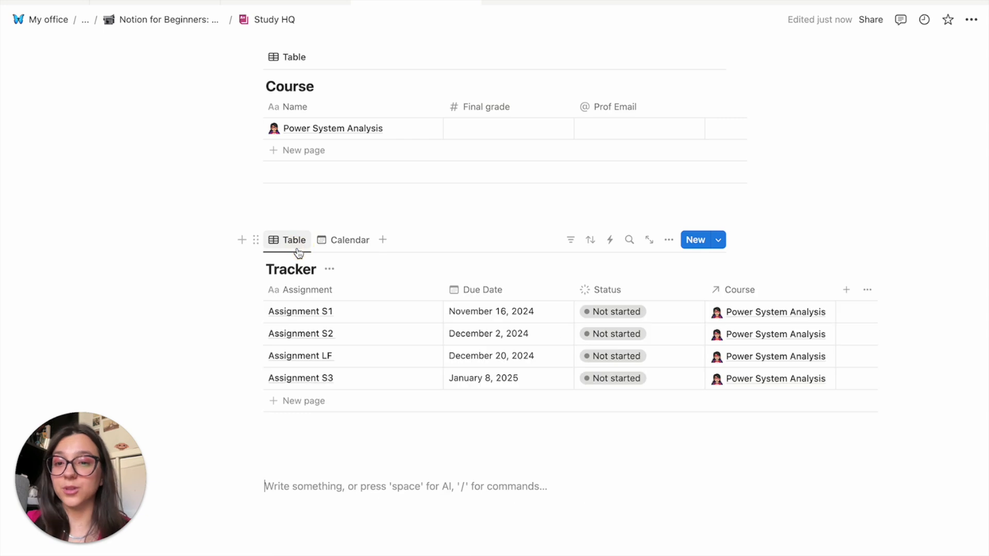
left_click(280, 460)
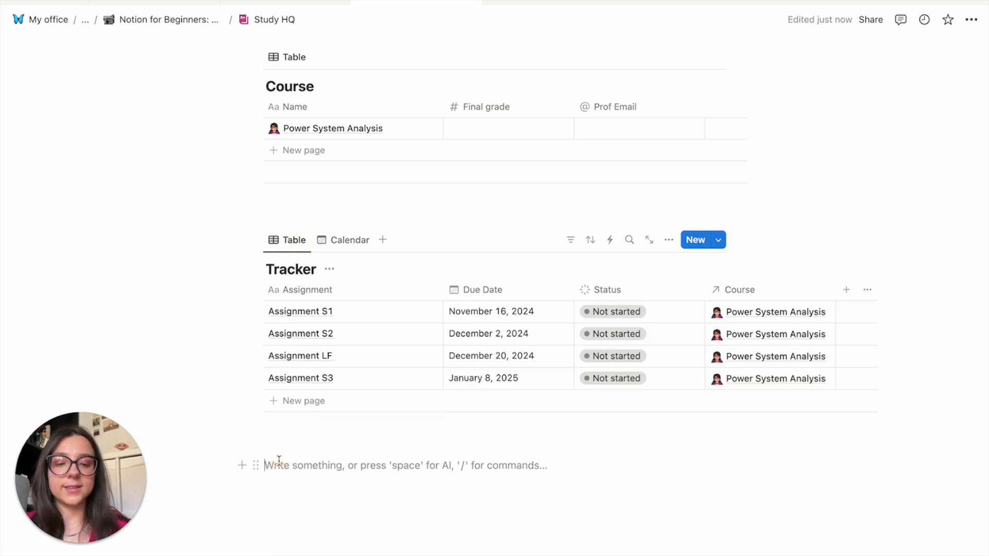
type("/dta")
key("BackSpace")
type("ata")
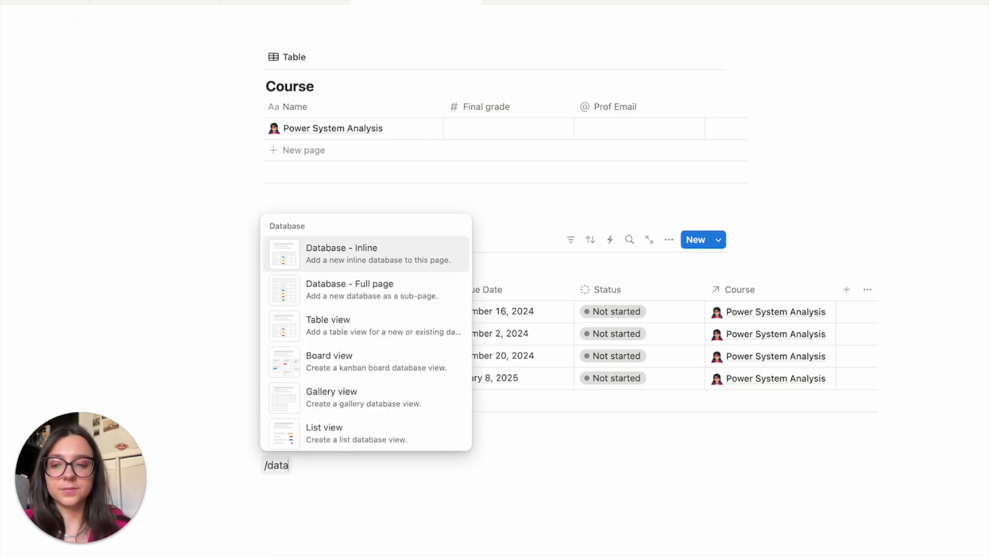
key("Return")
type("Note")
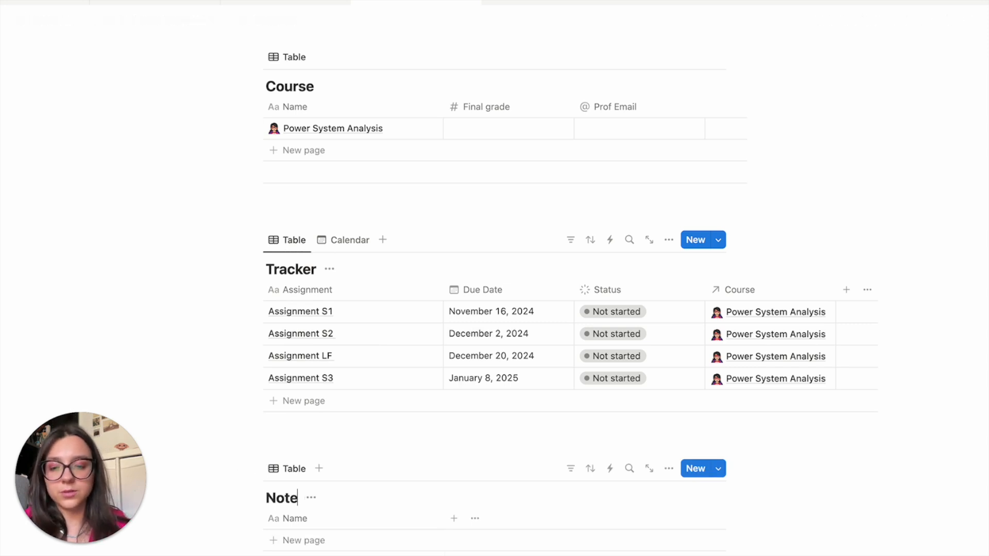
type("s vault")
- Rename the Notes vault database's Name property to "Topic name"
scroll(360, 525, "down", 2)
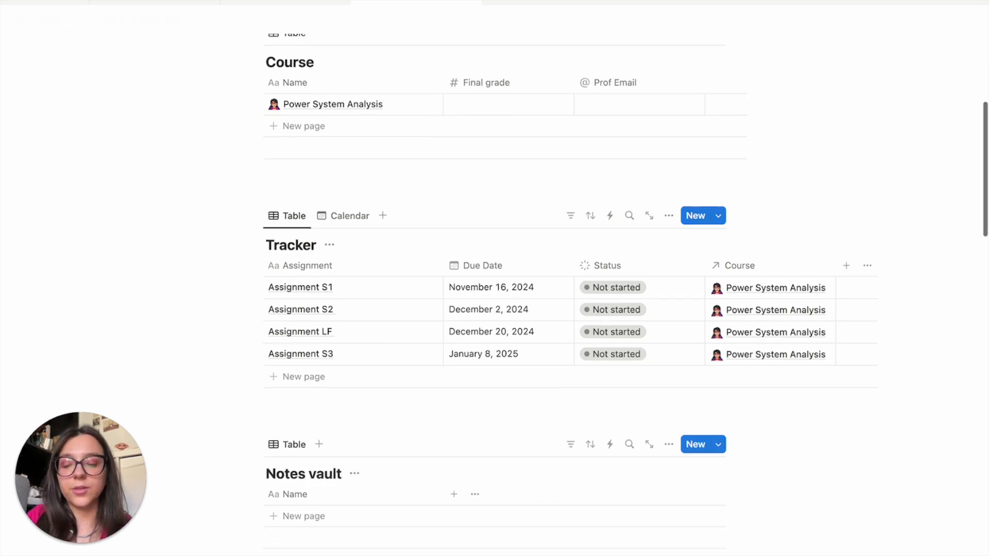
left_click(305, 474)
double_click(334, 311)
type("Topi")
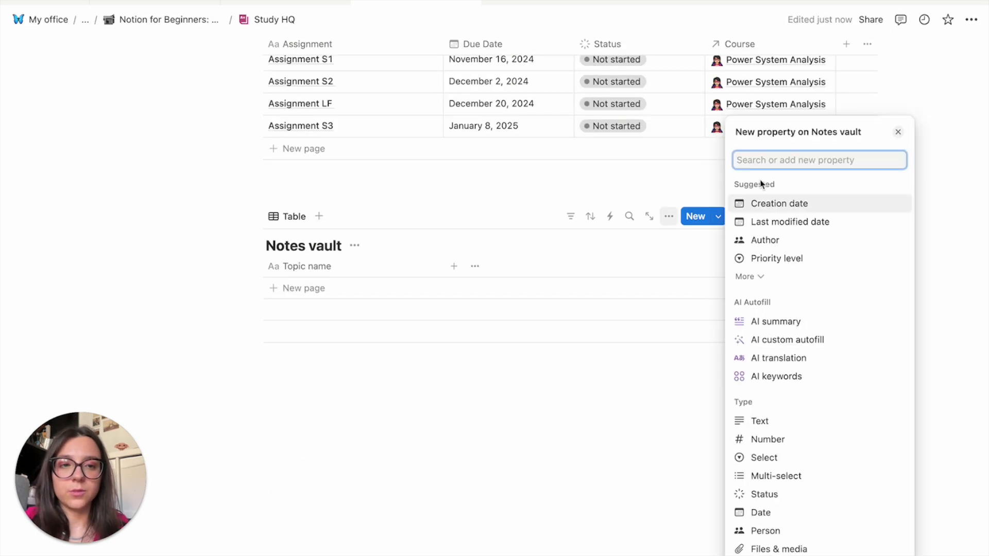
- Add a Relation property to the Notes vault that links it to the Course database
type("rela")
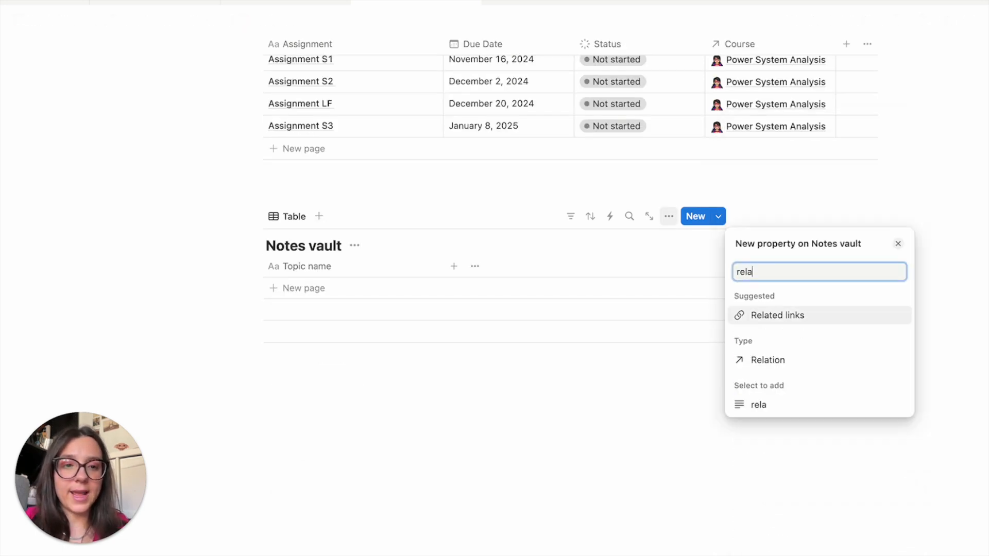
left_click(783, 359)
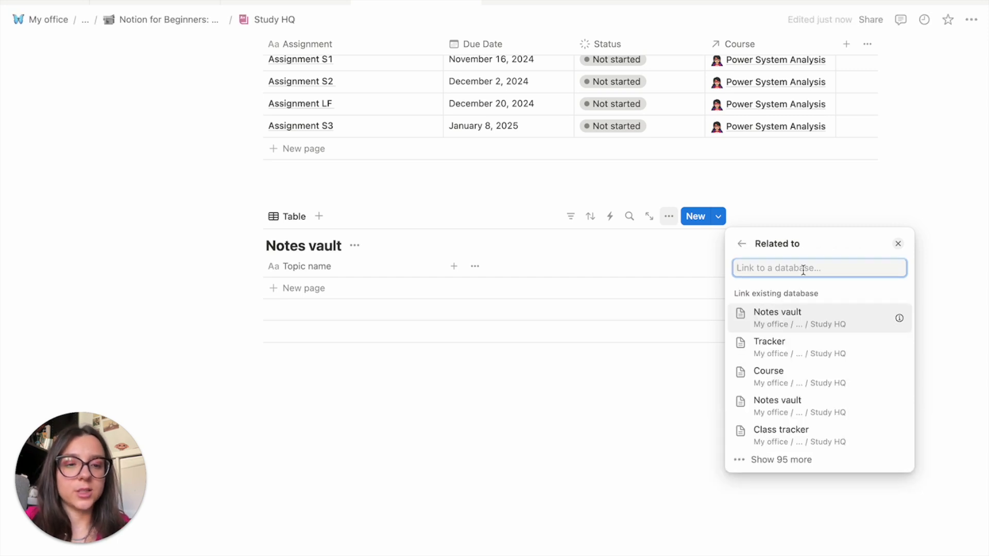
left_click(780, 372)
left_click(780, 355)
- Add a Created time property to the Notes vault database
left_click(585, 266)
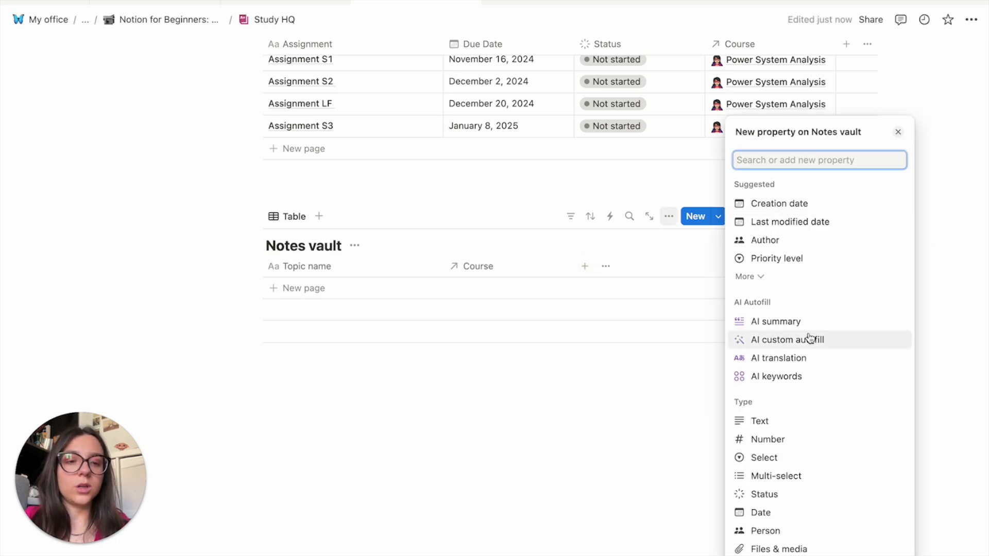
scroll(810, 339, "down", 5)
scroll(810, 338, "down", 3)
left_click(799, 391)
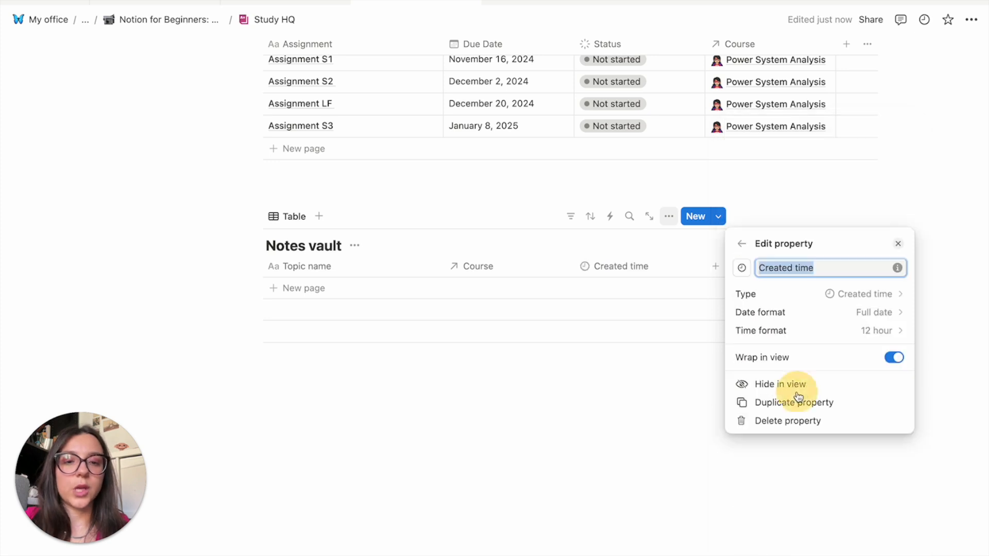
left_click(602, 349)
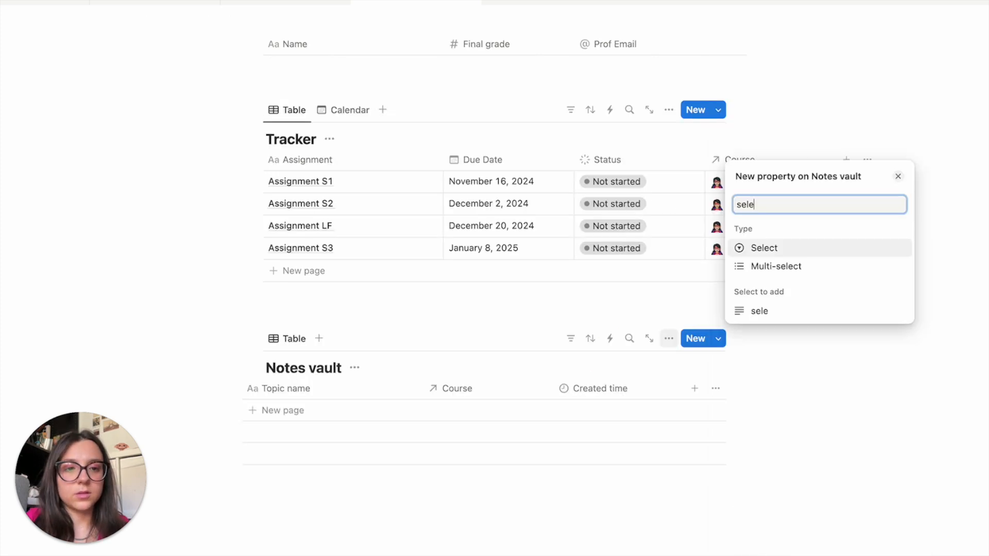
- Add a Select property to the Notes vault database
left_click(778, 255)
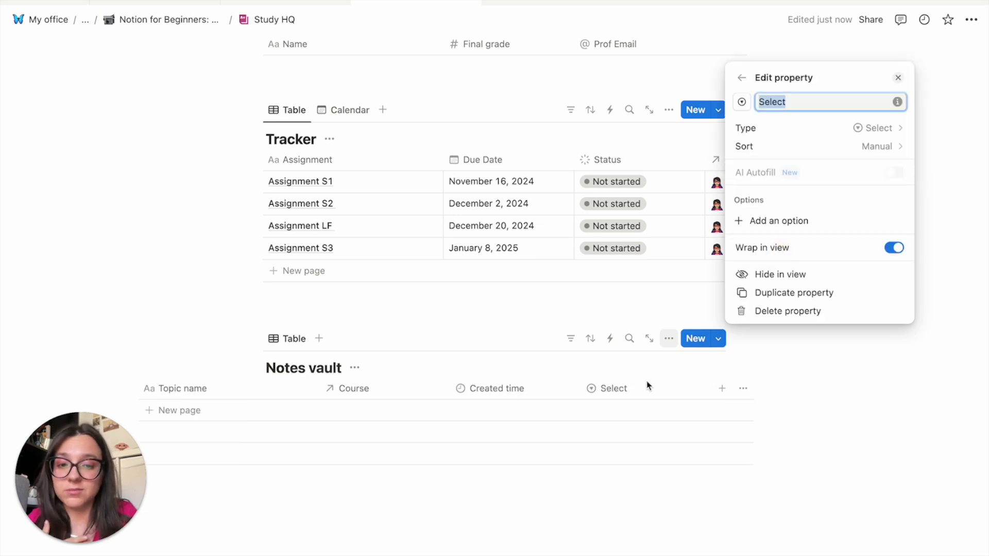
left_click(671, 383)
- Add a Notes vault entry named "Chapter 1 - 4" and link it to the Power System Analysis course
left_click(624, 412)
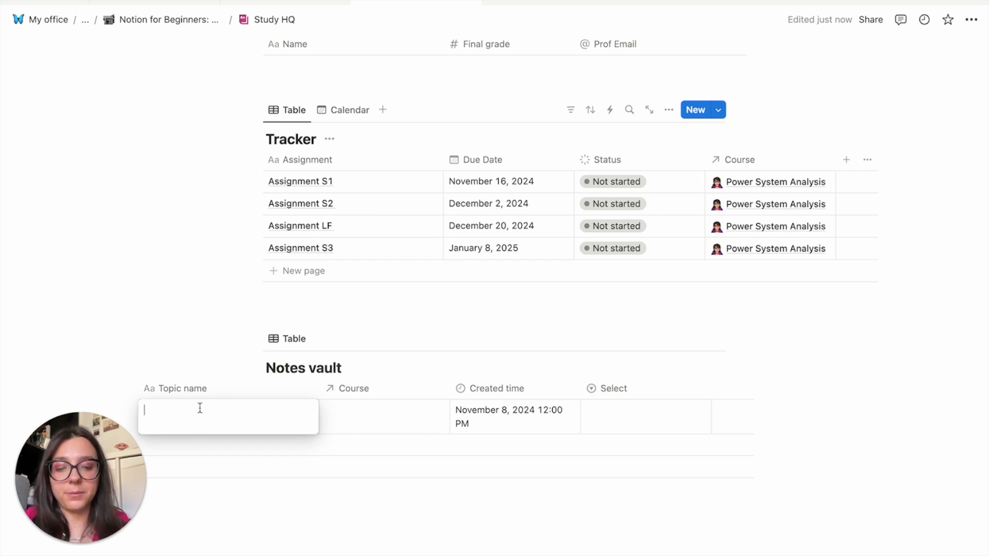
type("Chapter 1 - 4")
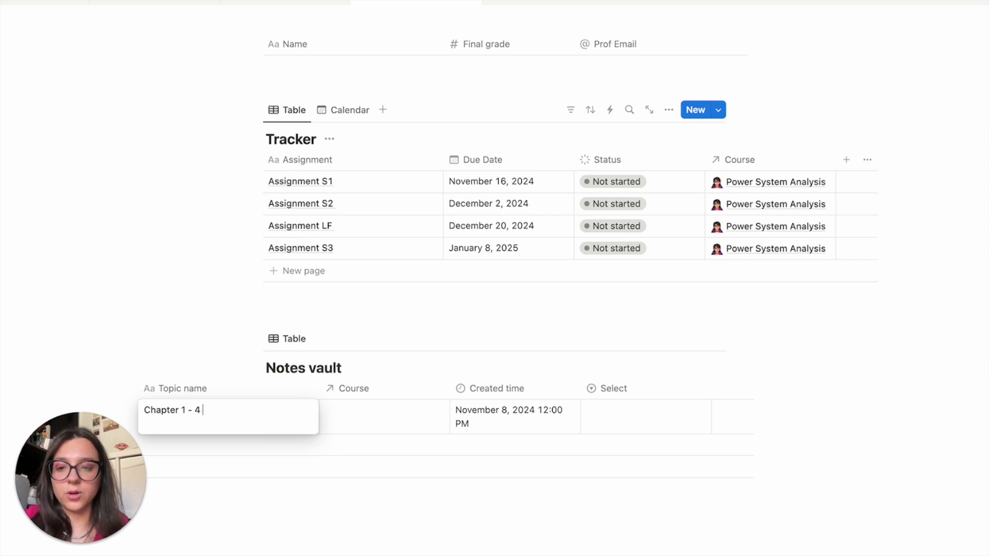
key("Escape")
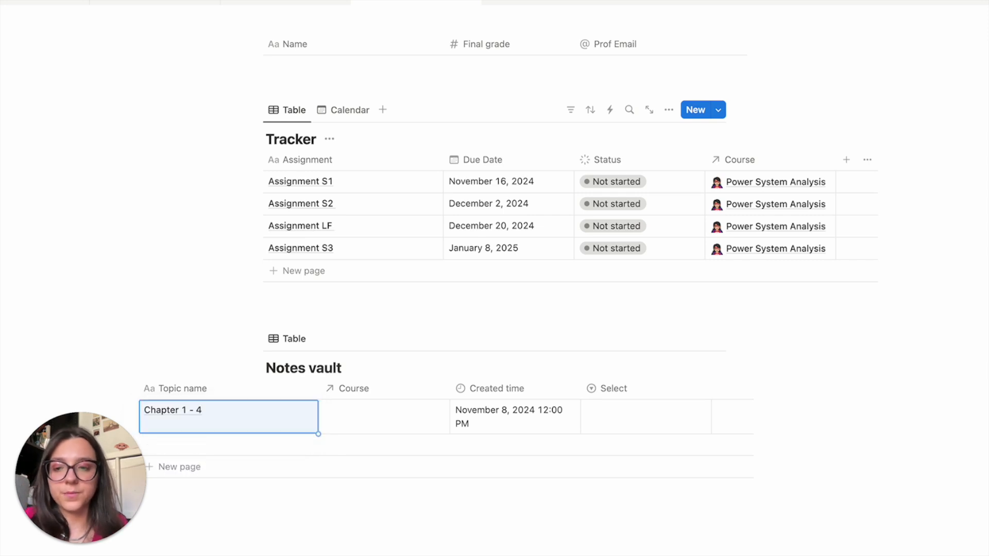
left_click(376, 426)
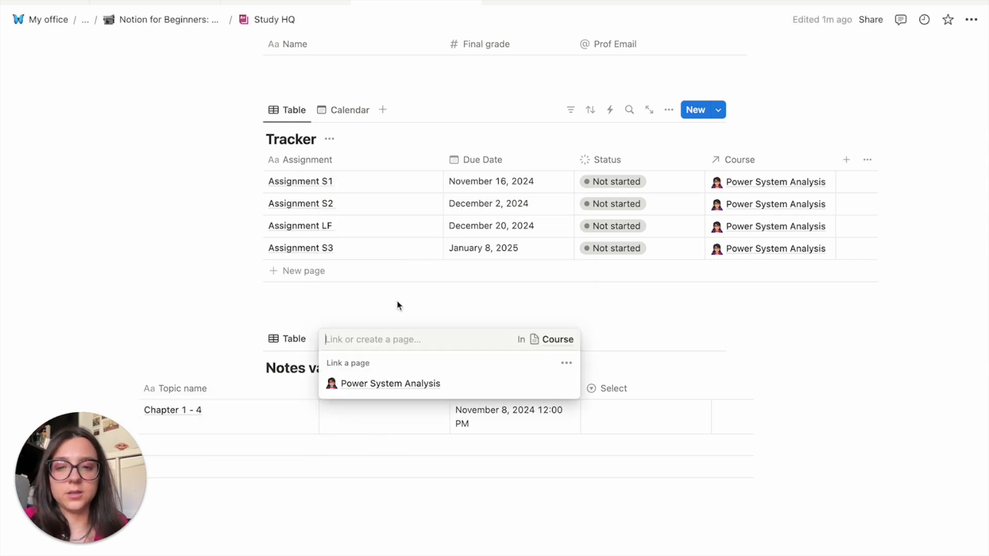
left_click(380, 382)
- Create the Select options "Didn't get it", "Working on it" and "Nailed it" on the Chapter 1 - 4 entry, ending on "Nailed it"
left_click(639, 424)
left_click(638, 425)
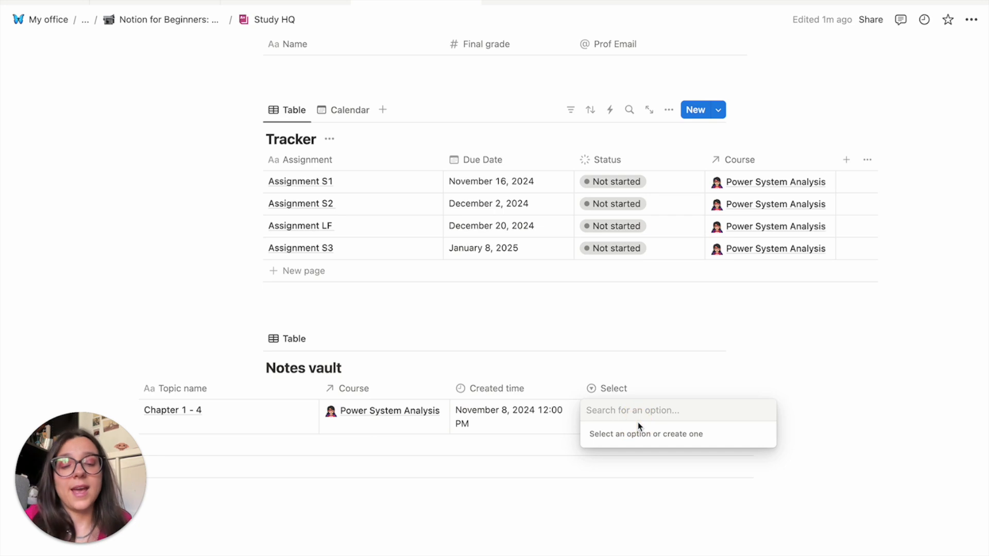
type("Didn't get it")
key("Return")
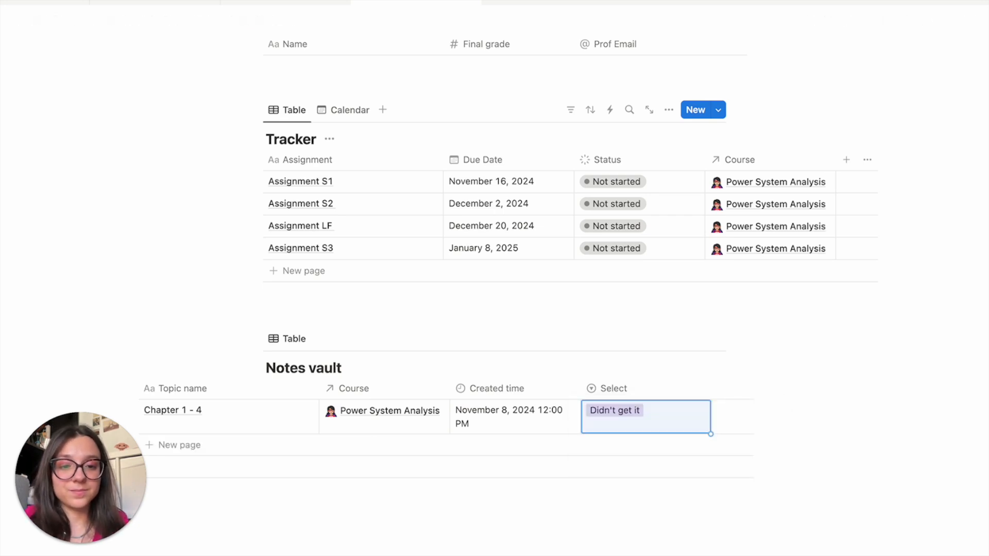
left_click(669, 411)
type("Working on")
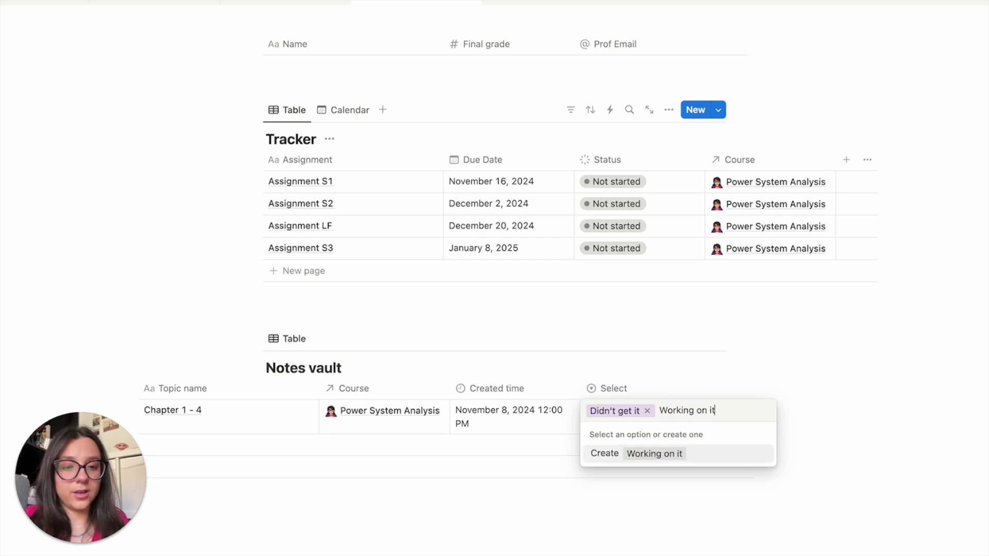
type(" it")
key("Return")
left_click(671, 418)
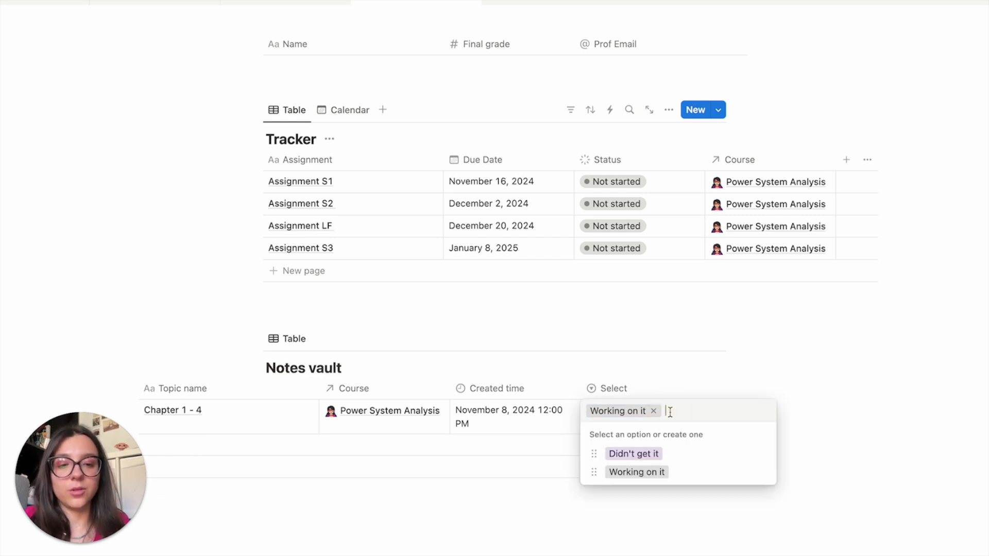
type("Nailed it")
key("Return")
- Set the colour of the "Nailed it" option to Green
left_click(669, 411)
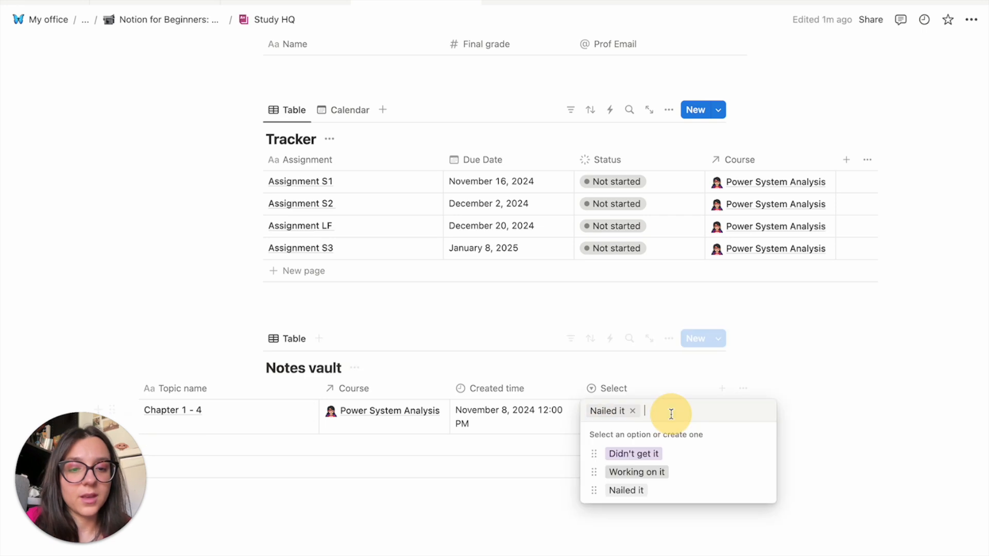
left_click(766, 491)
left_click(739, 399)
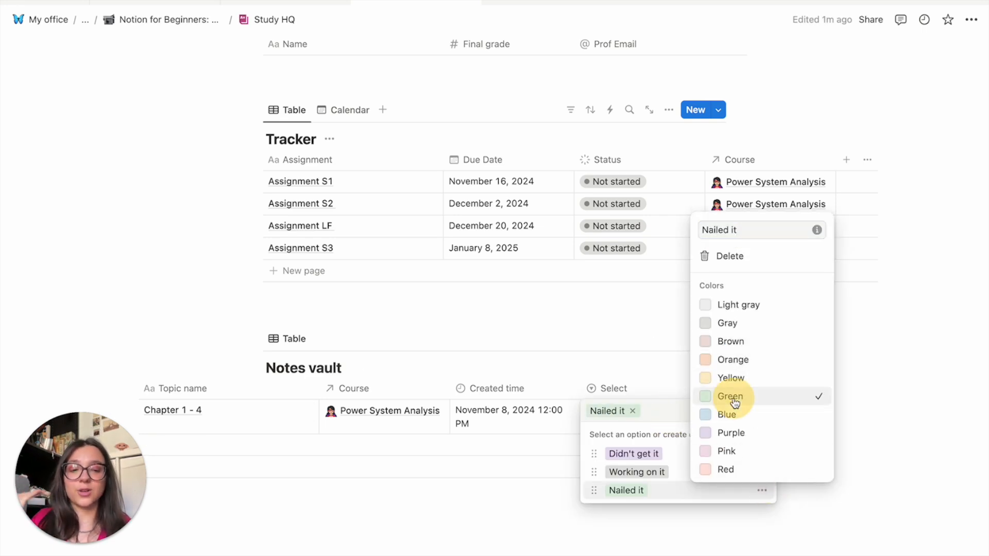
left_click(640, 330)
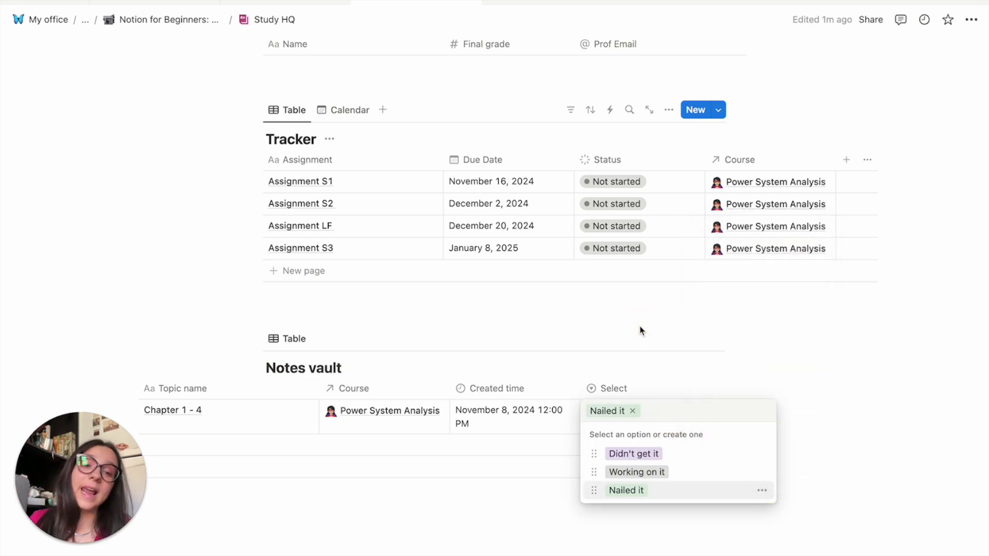
key("Escape")
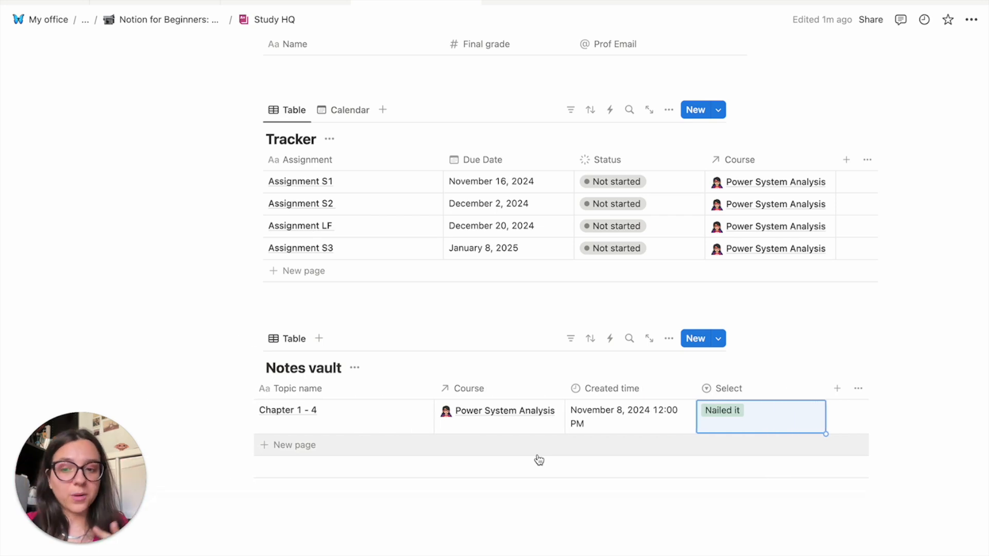
- Add a Files & media property to the Notes vault database
scroll(721, 412, "right", 2)
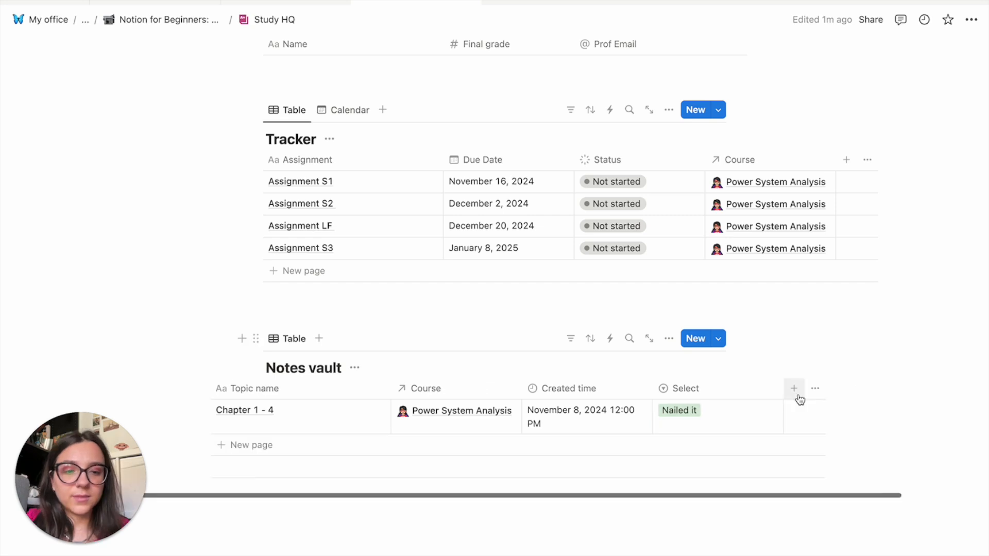
left_click(795, 389)
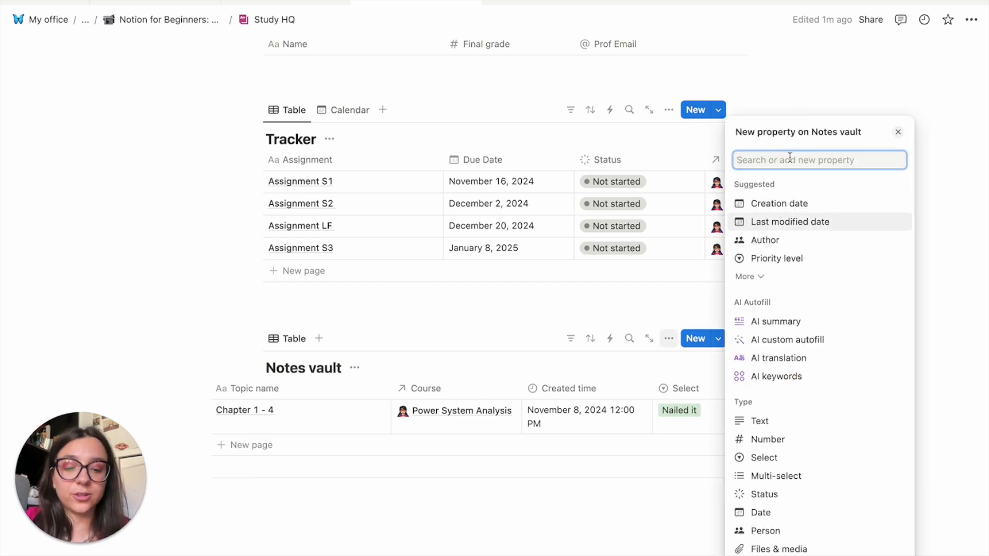
type("fil")
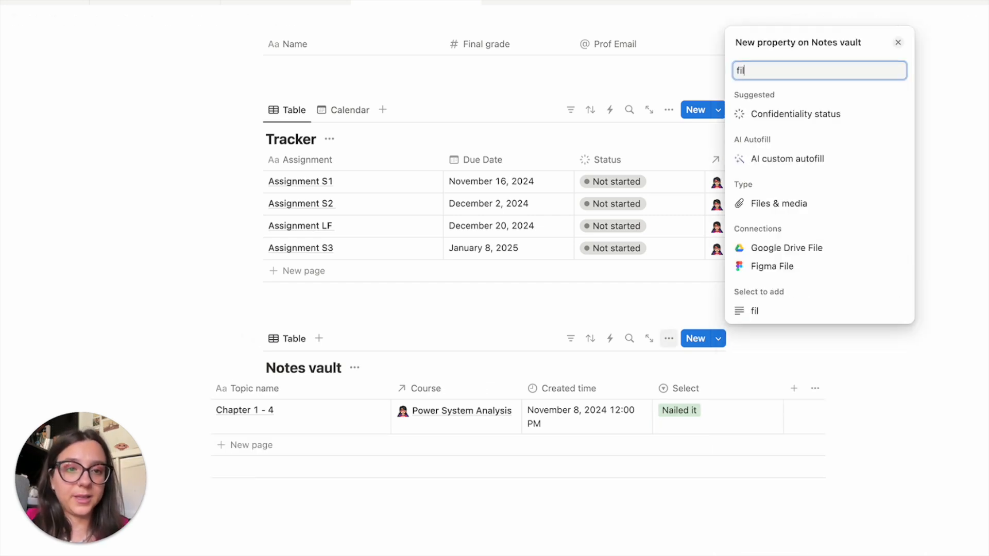
left_click(781, 204)
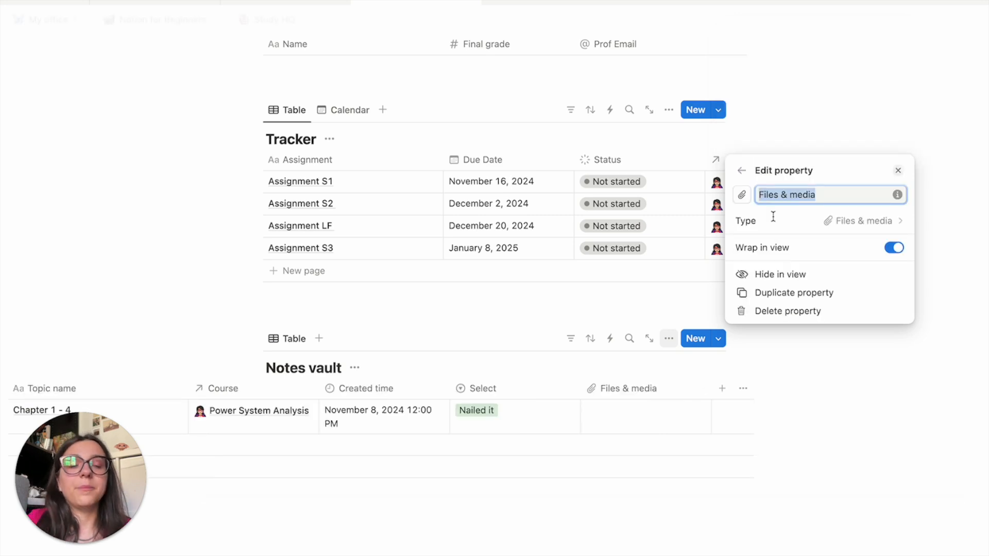
left_click(827, 362)
- Open the Chapter 1 - 4 page in side peek, enter the sample text "bebffehubfurebfurufburu" in its body, and close it
scroll(515, 402, "left", 3)
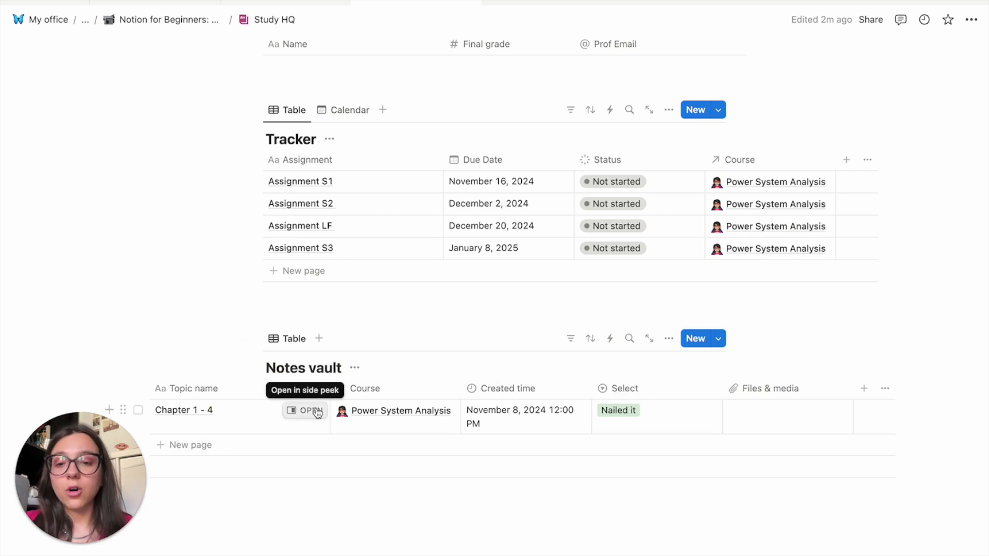
left_click(318, 413)
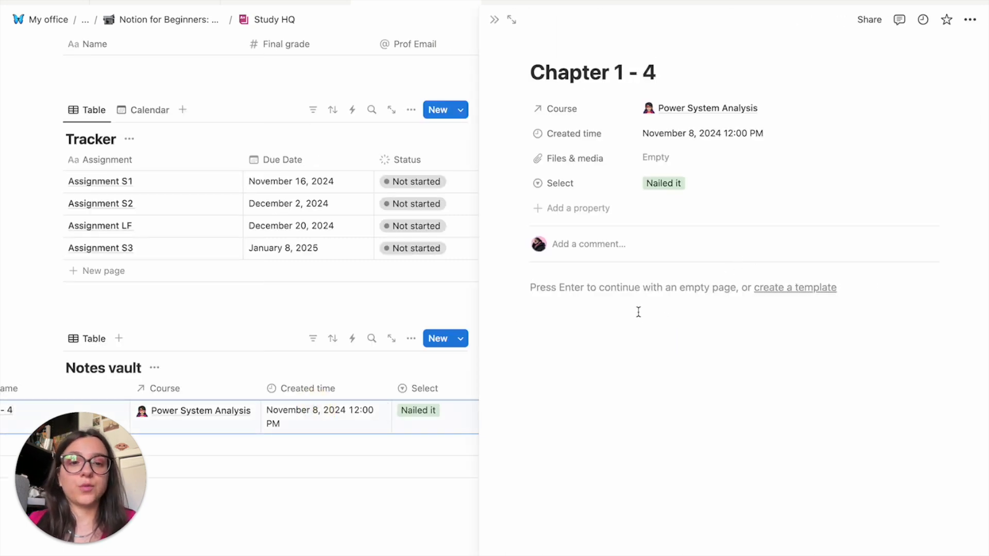
left_click(629, 297)
type("bebffehubfurebfurufburu")
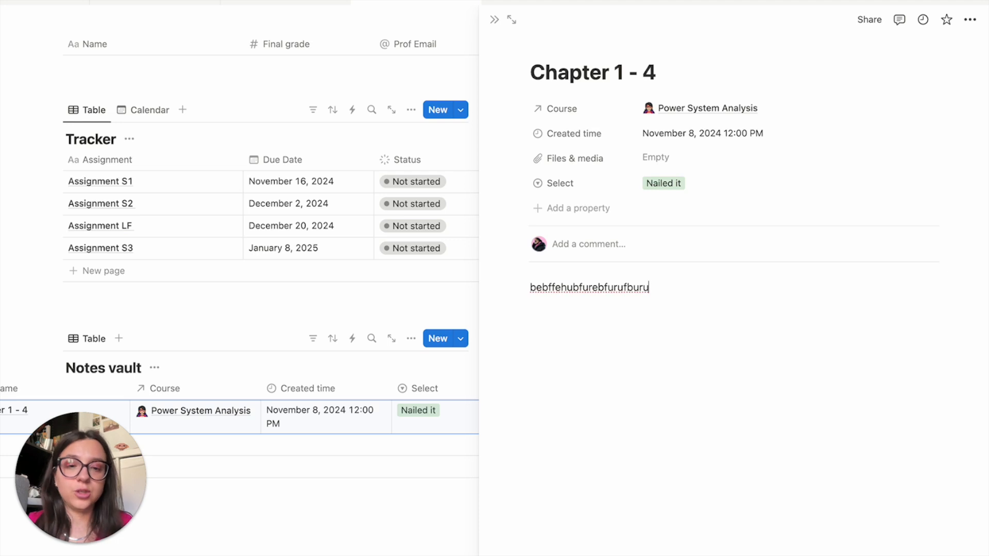
left_click(494, 20)
- Add a second course named "Smart cities" to the Course database
scroll(646, 240, "up", 6)
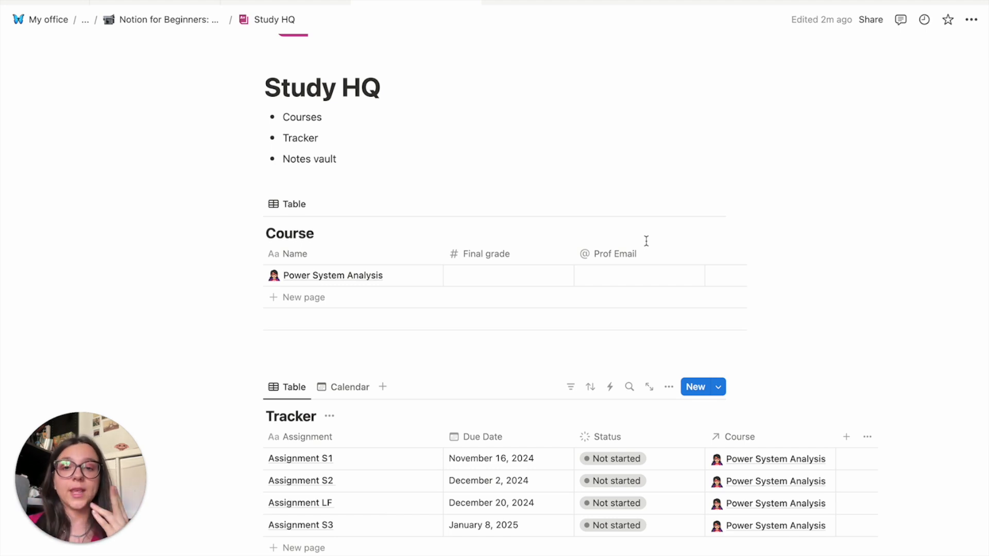
scroll(646, 240, "down", 5)
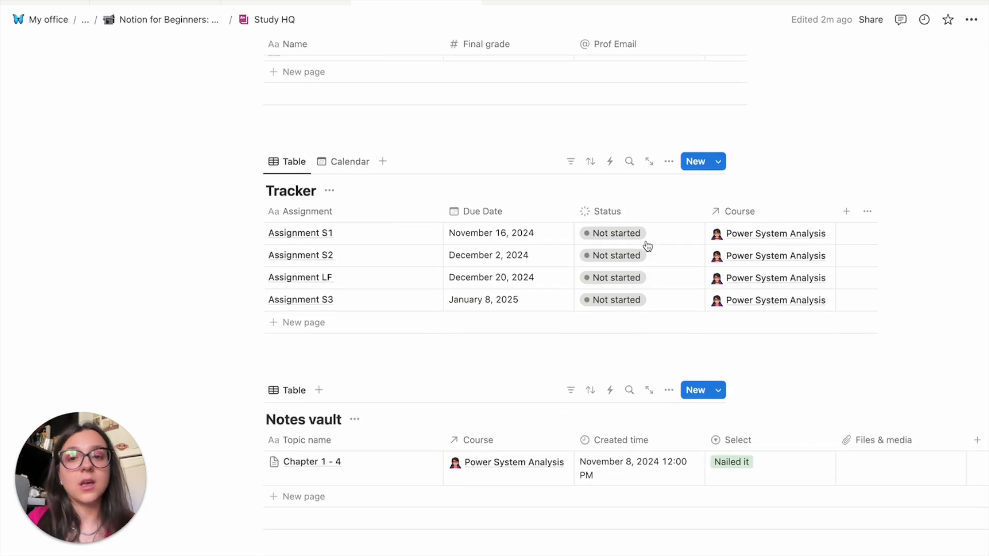
scroll(483, 205, "up", 2)
left_click(310, 146)
type("Smart cities")
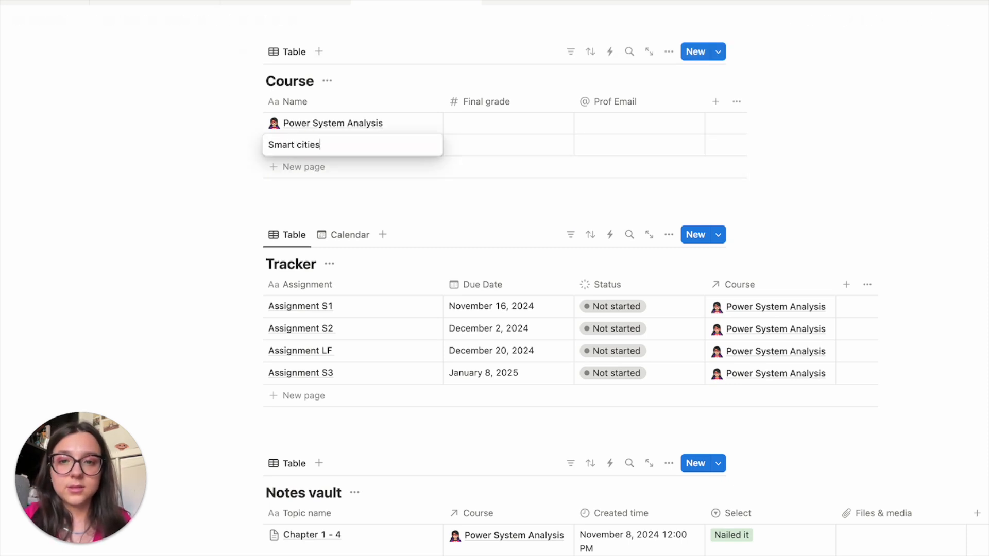
- Add "Assignment 1" to the Tracker and link it to the Smart cities course
left_click(338, 396)
type("Assignme")
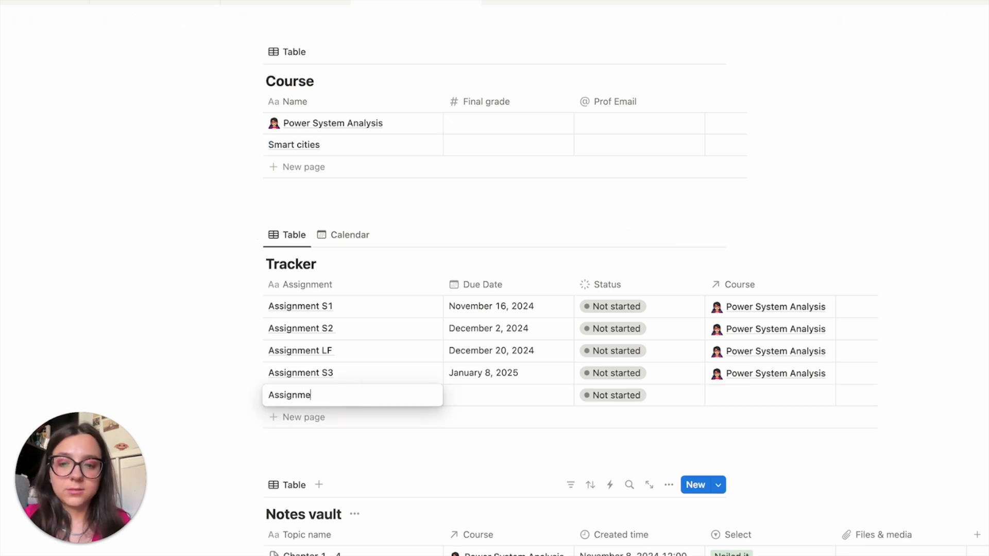
key("Return")
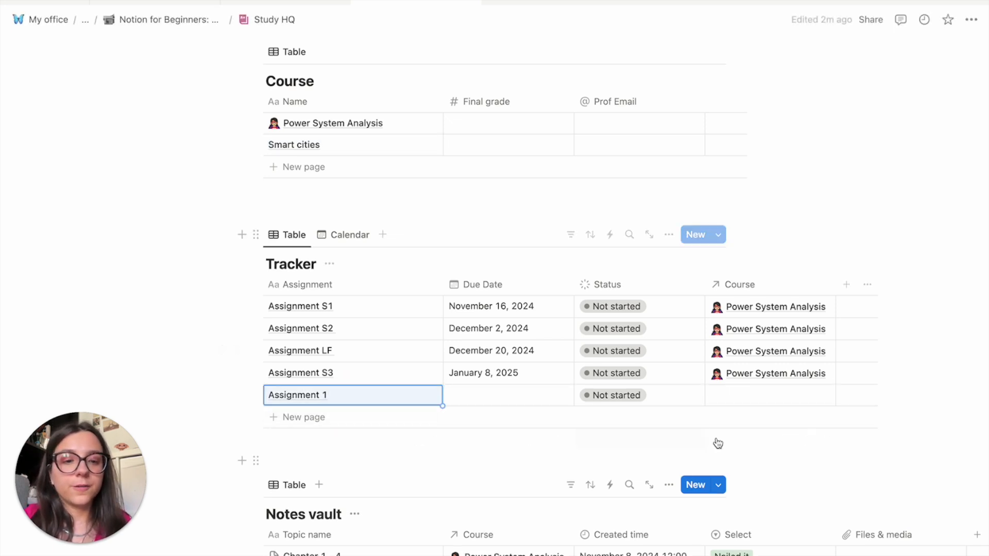
left_click(744, 399)
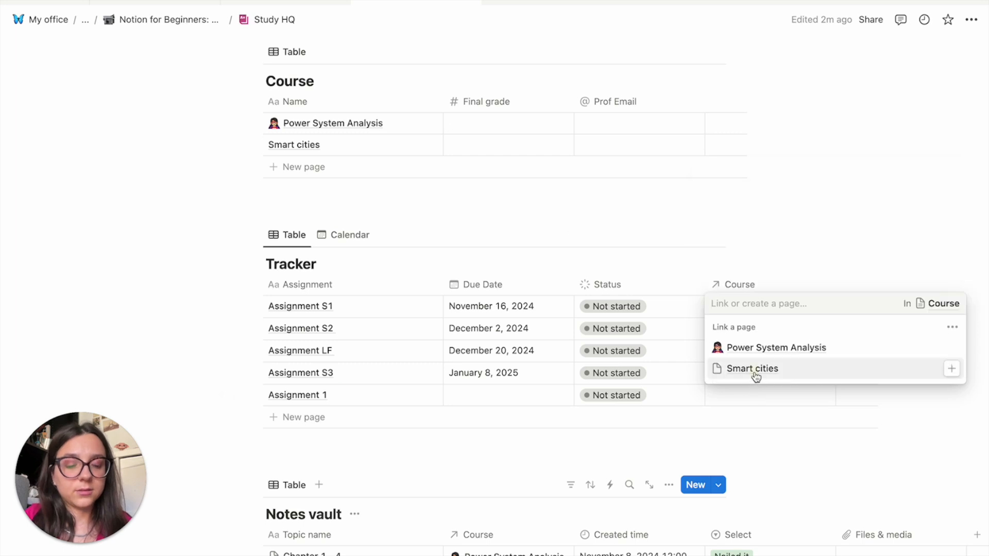
left_click(753, 376)
left_click(618, 217)
- Set the due date of Assignment 1 to November 12, 2024
scroll(618, 216, "down", 1)
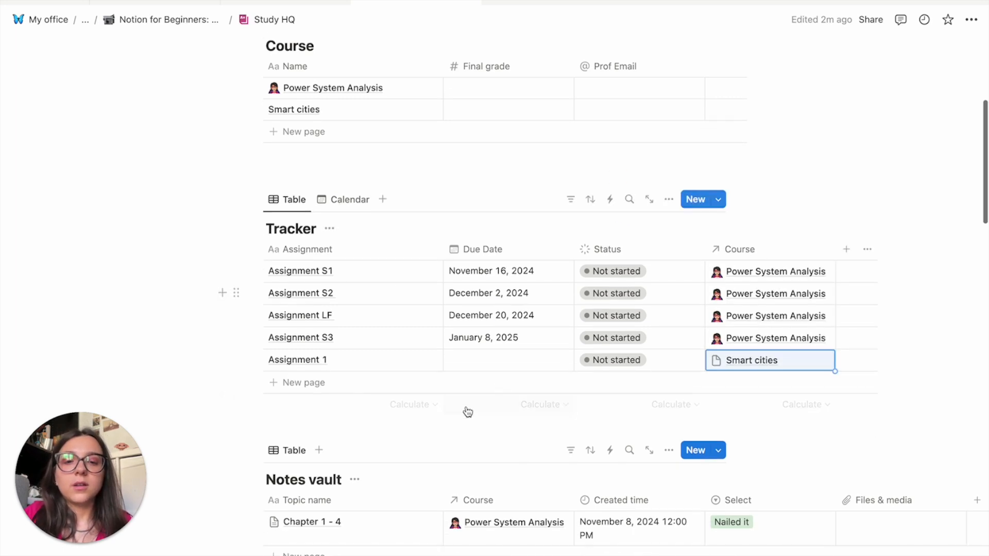
left_click(472, 360)
left_click(491, 139)
left_click(830, 167)
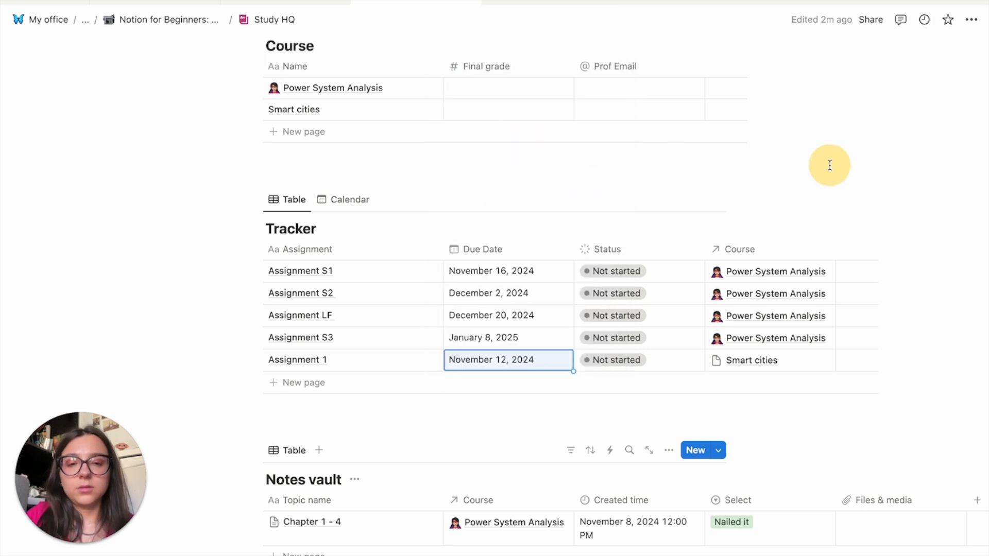
- Check the assignments in the Tracker's Calendar view and return to the Table view
left_click(350, 199)
scroll(524, 339, "down", 2)
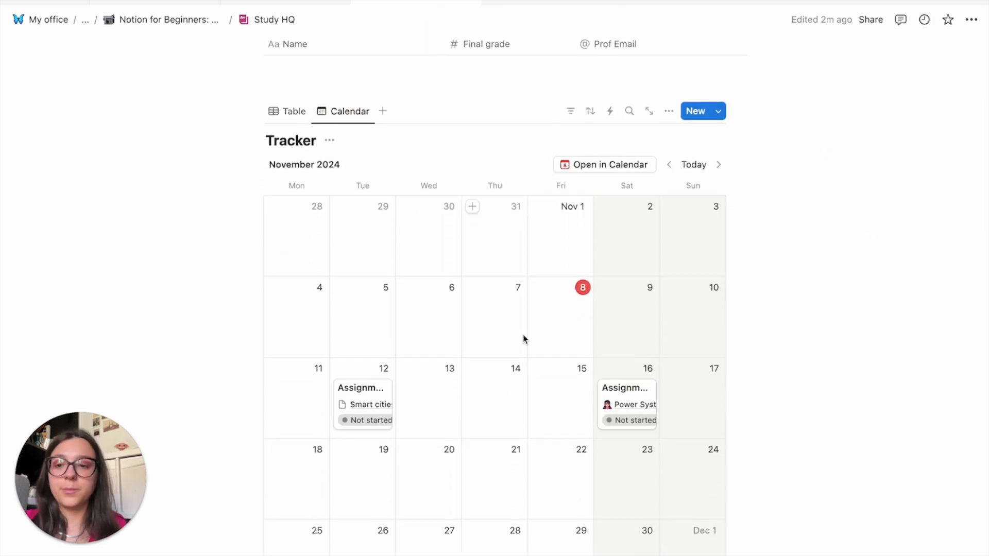
scroll(524, 338, "up", 2)
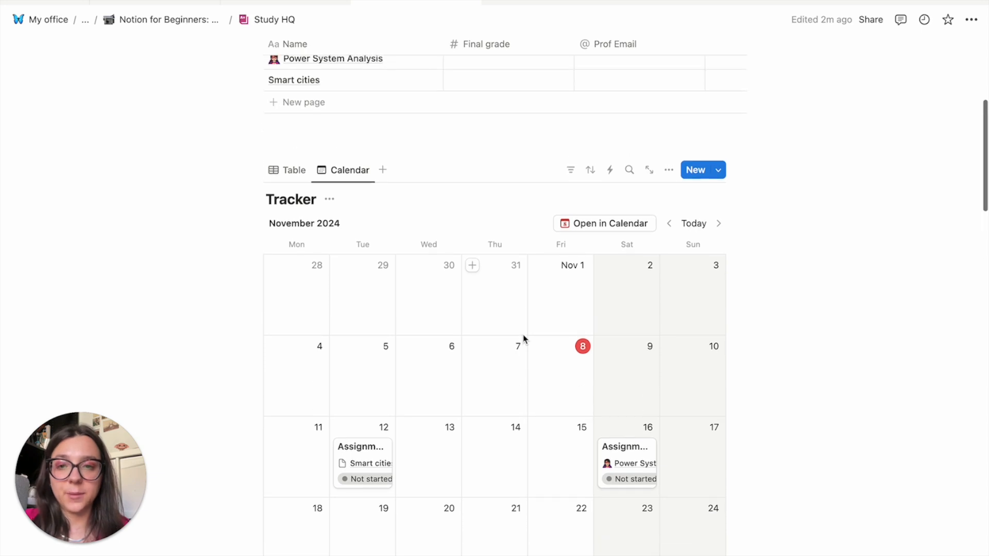
left_click(288, 171)
- Filter the Tracker table by Course so that it contains Smart cities
scroll(530, 204, "up", 1)
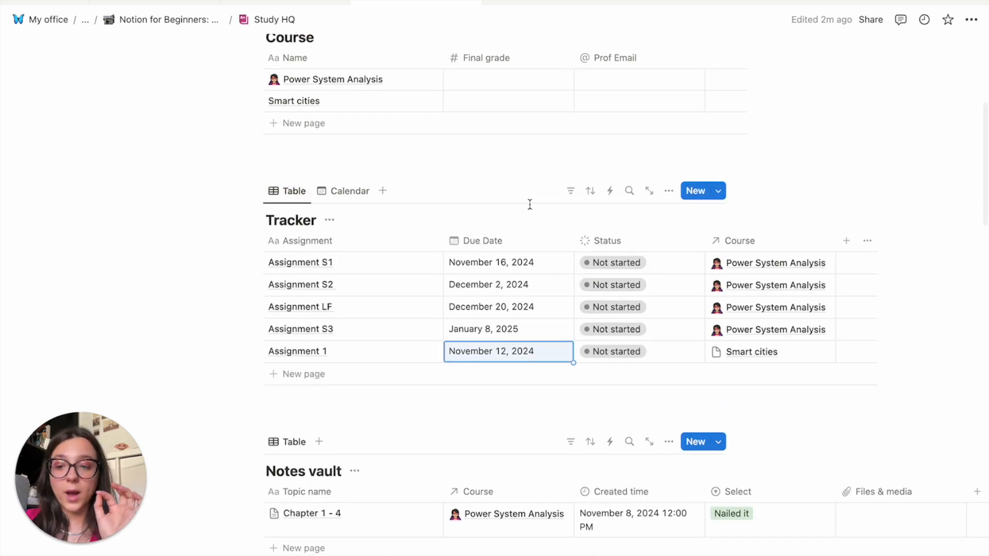
left_click(571, 191)
left_click(540, 262)
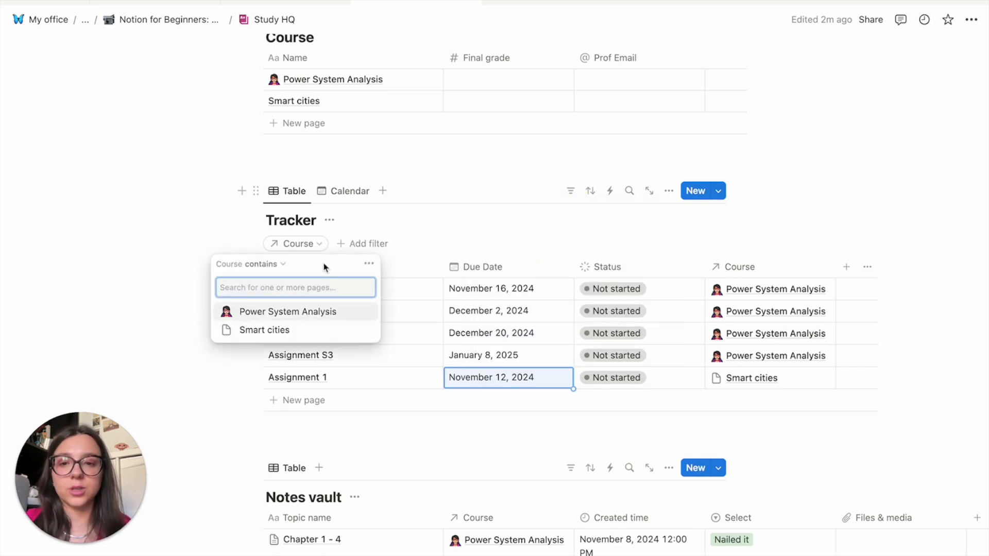
left_click(320, 331)
left_click(194, 322)
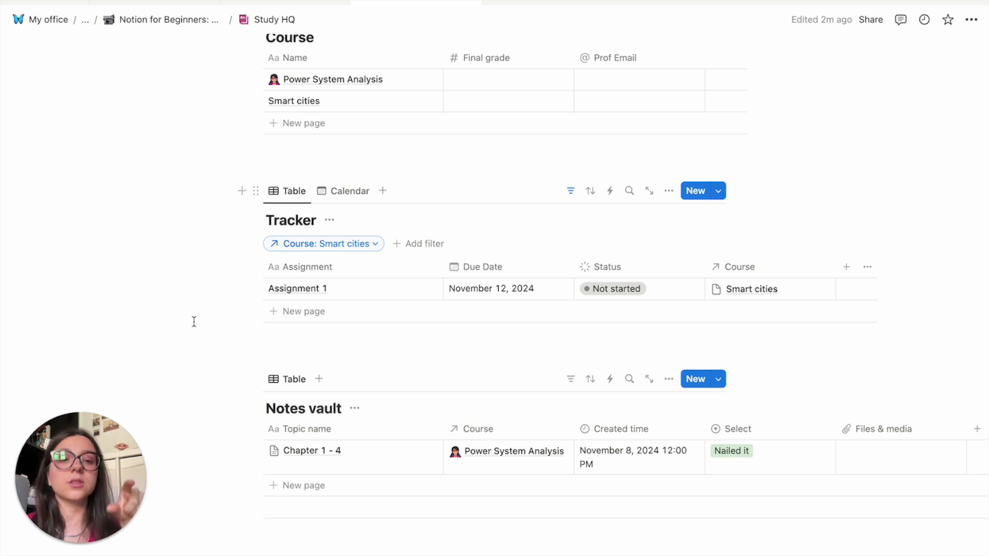
- Filter the Notes vault table by its Select property so that it is Didn't get it
scroll(226, 392, "down", 2)
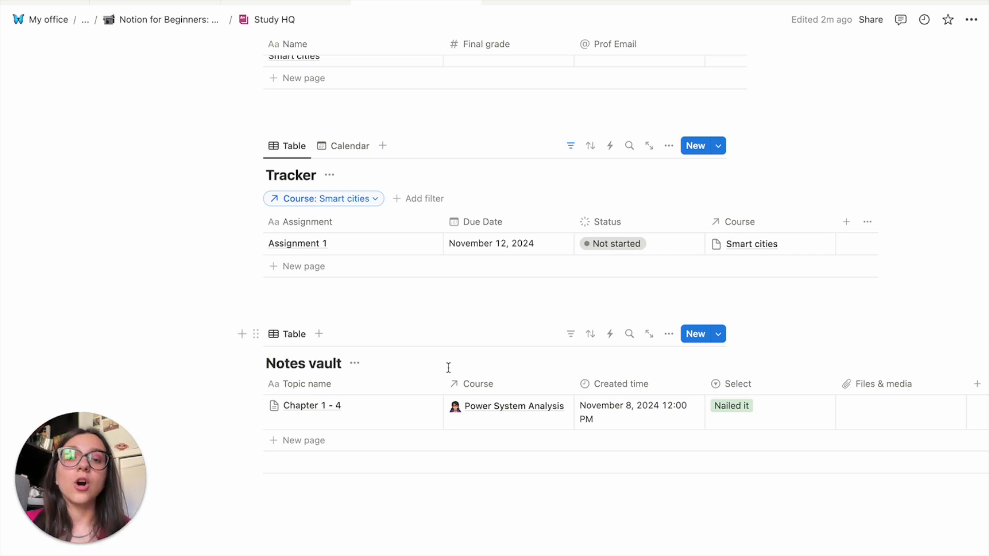
left_click(572, 335)
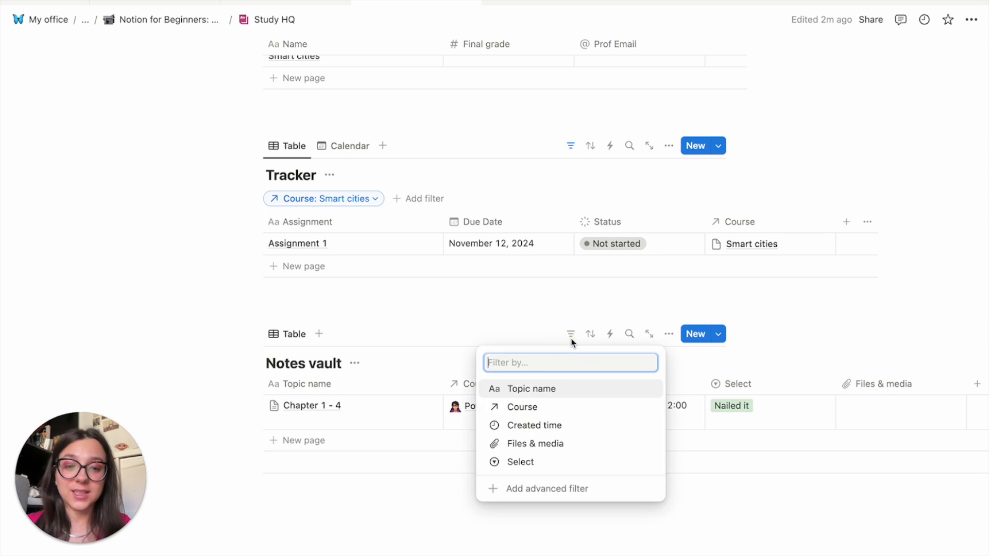
left_click(552, 463)
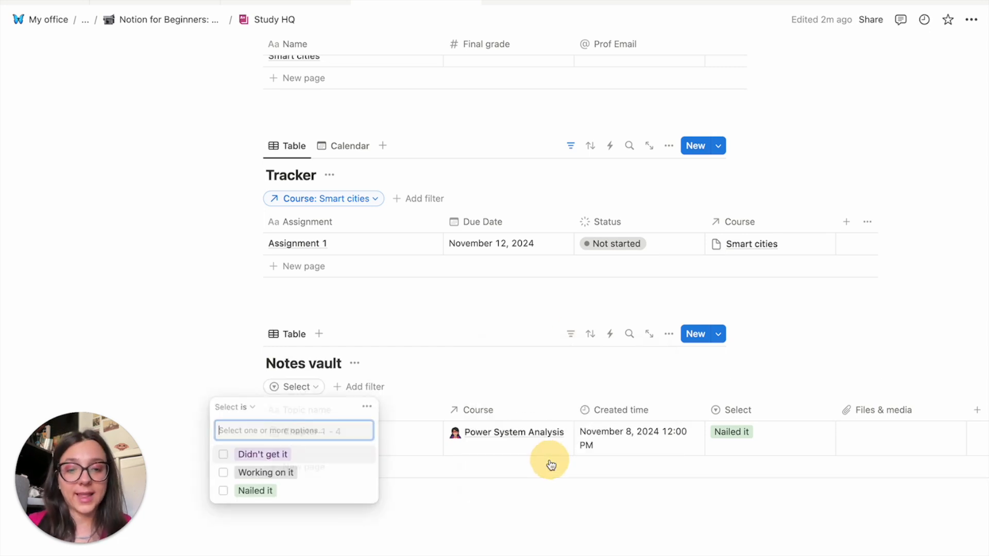
left_click(312, 460)
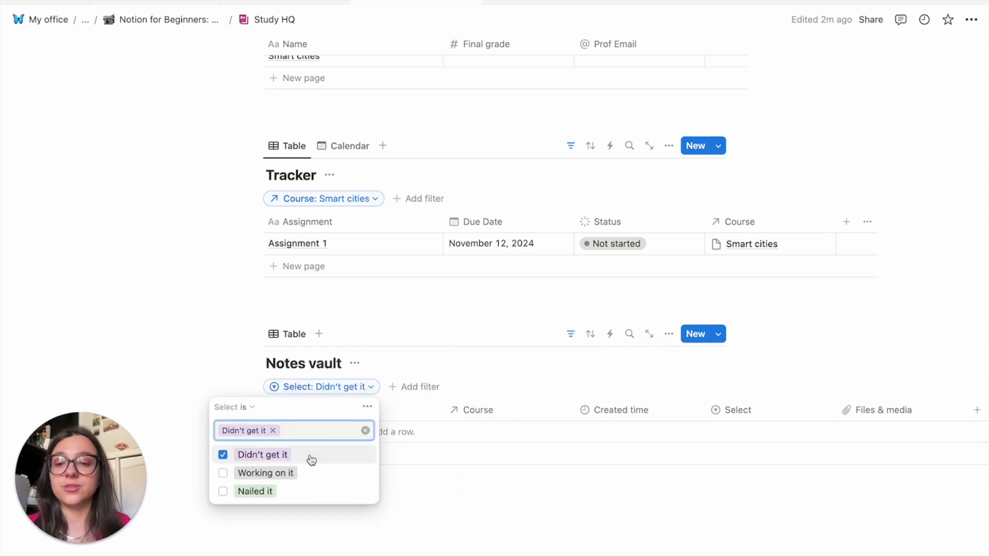
left_click(463, 362)
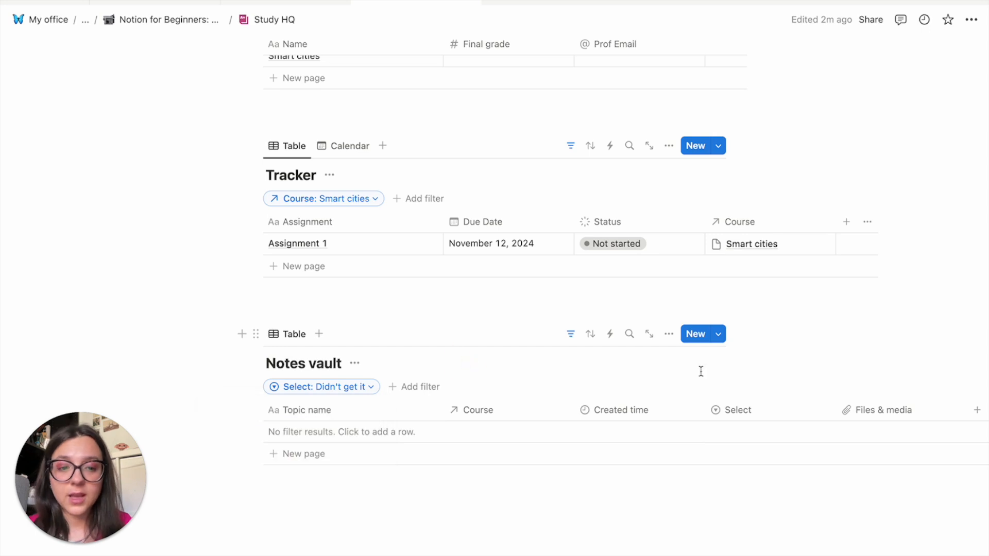
- Rename the Notes vault's Select property to Level
left_click(737, 410)
left_click(783, 175)
double_click(783, 175)
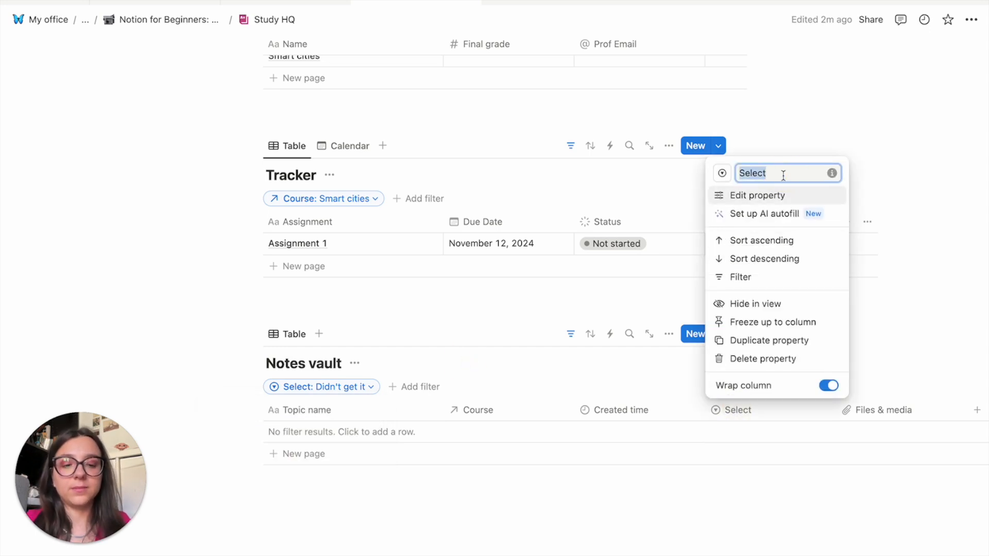
type("Level")
key("Return")
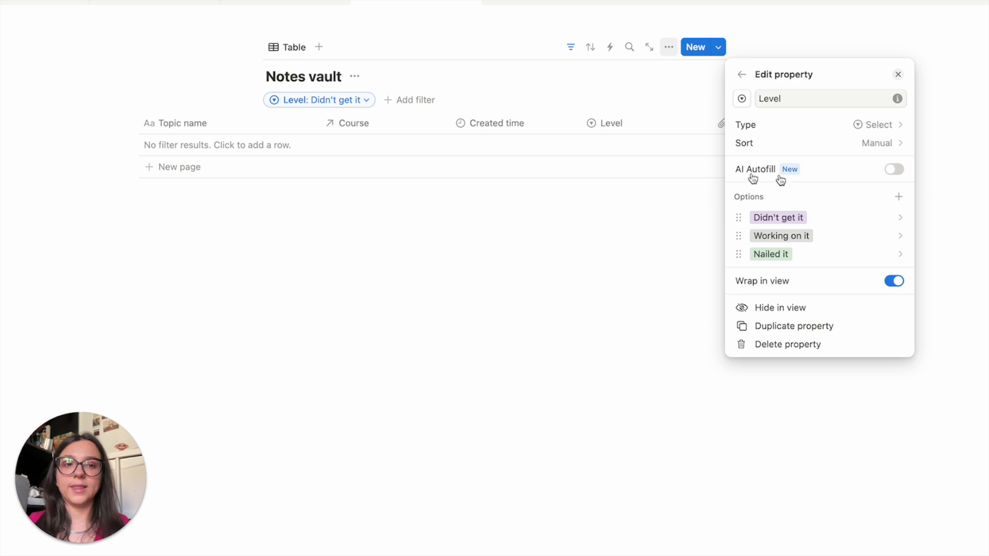
left_click(617, 231)
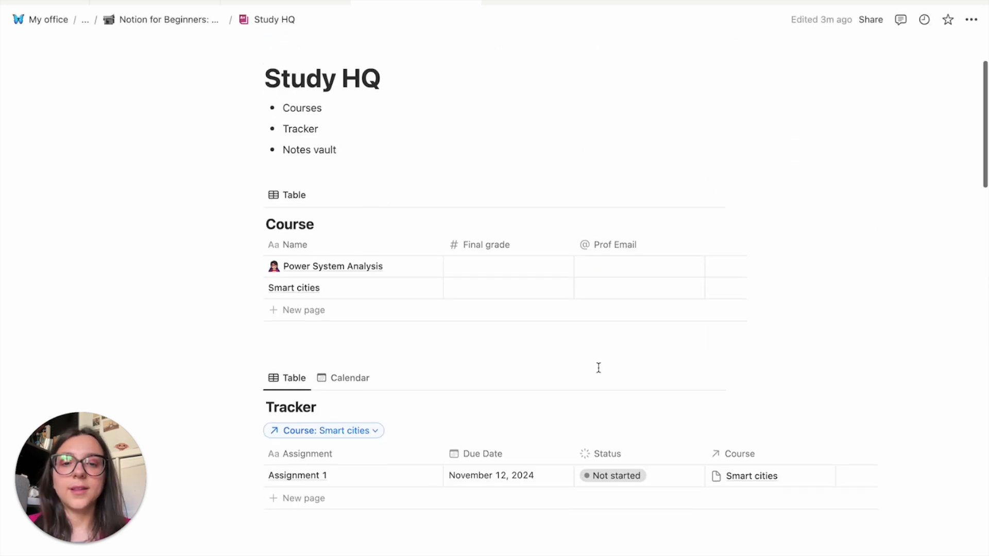
- Insert an empty callout block between the Notes vault bullet and the Course table
scroll(599, 368, "down", 4)
scroll(598, 368, "up", 1)
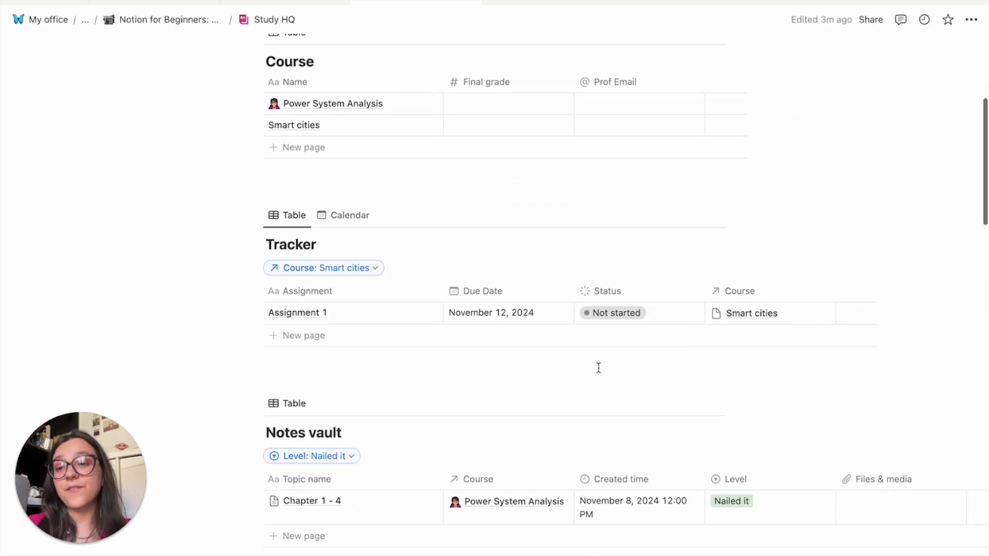
scroll(598, 367, "up", 5)
scroll(598, 367, "up", 2)
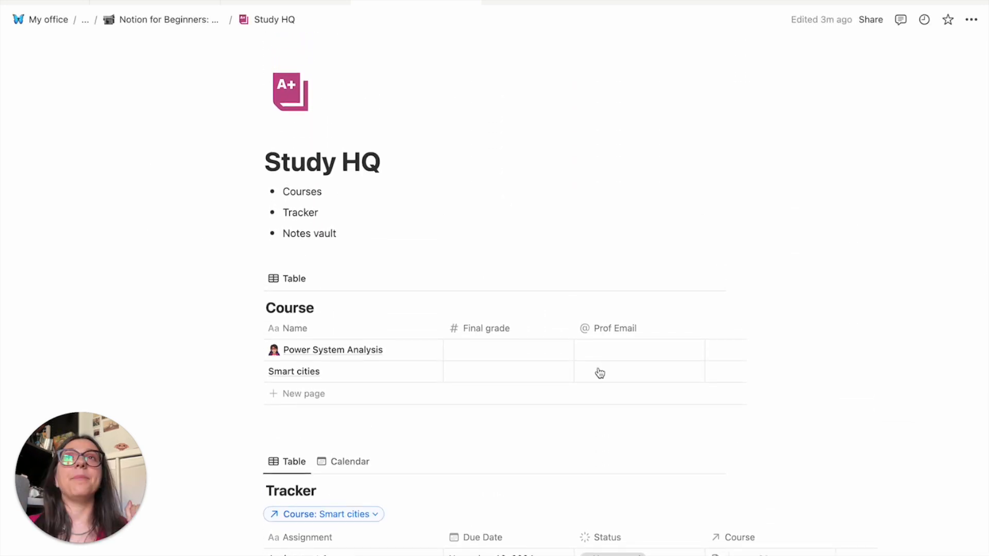
left_click(364, 237)
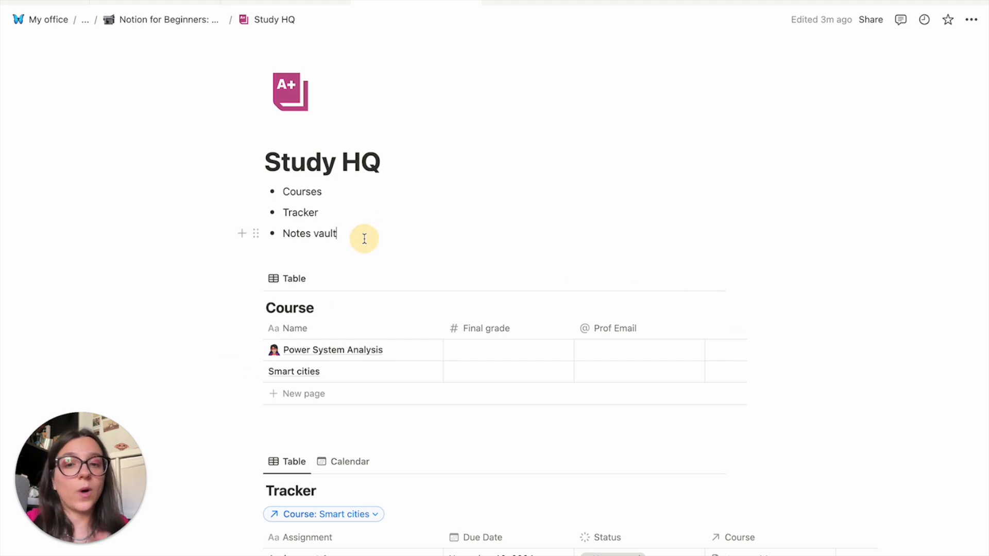
key("Return")
type("/call")
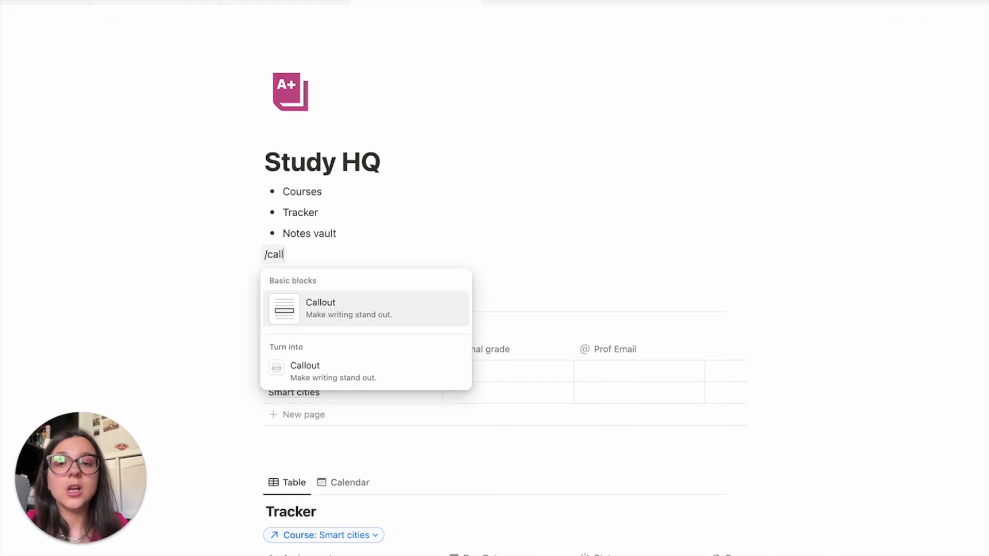
key("Return")
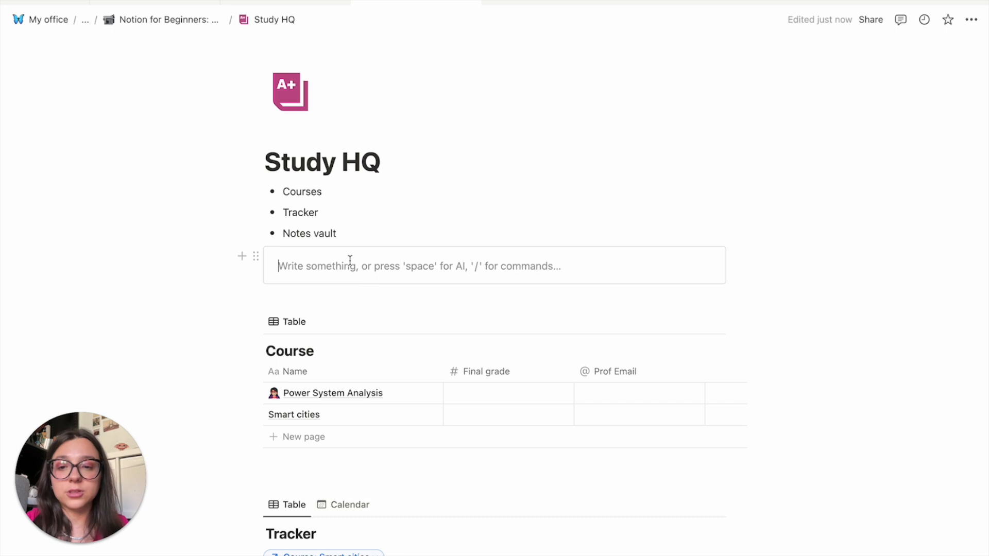
- Add a Heading 1 reading "Course" inside the empty callout
type("Co")
key("BackSpace")
key("BackSpace")
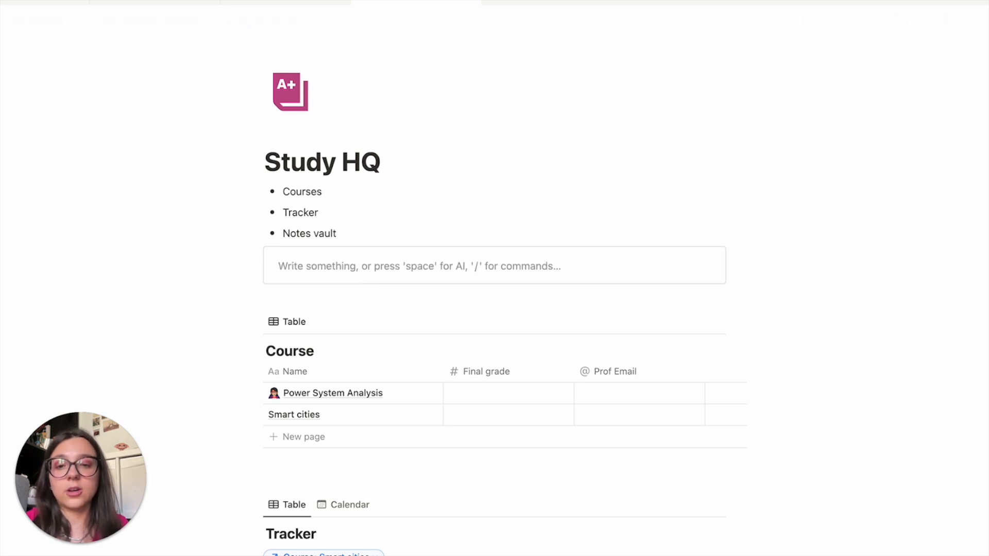
type("/h")
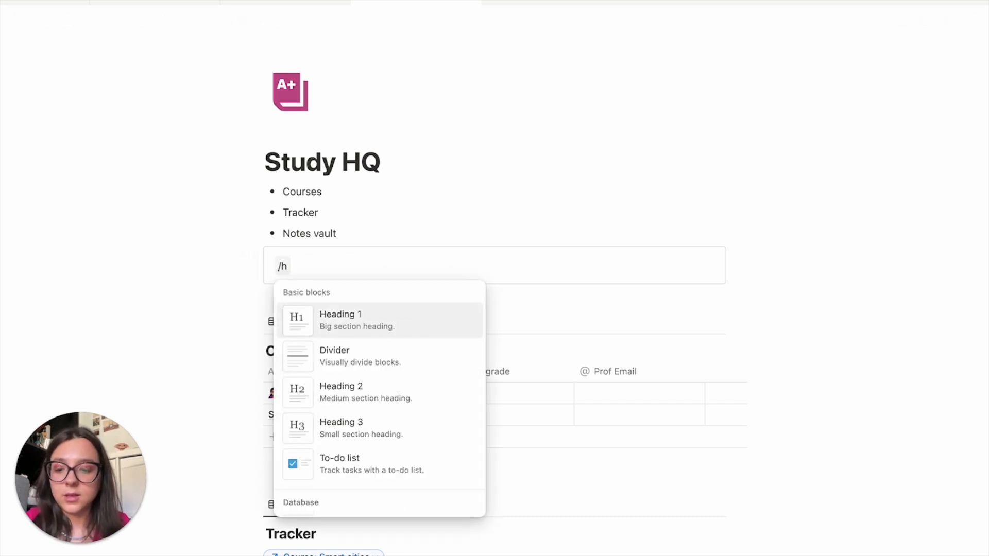
key("Return")
type("Course")
- Move the Course table into the callout under its heading and hide the database title
left_click_drag(254, 331, 283, 285)
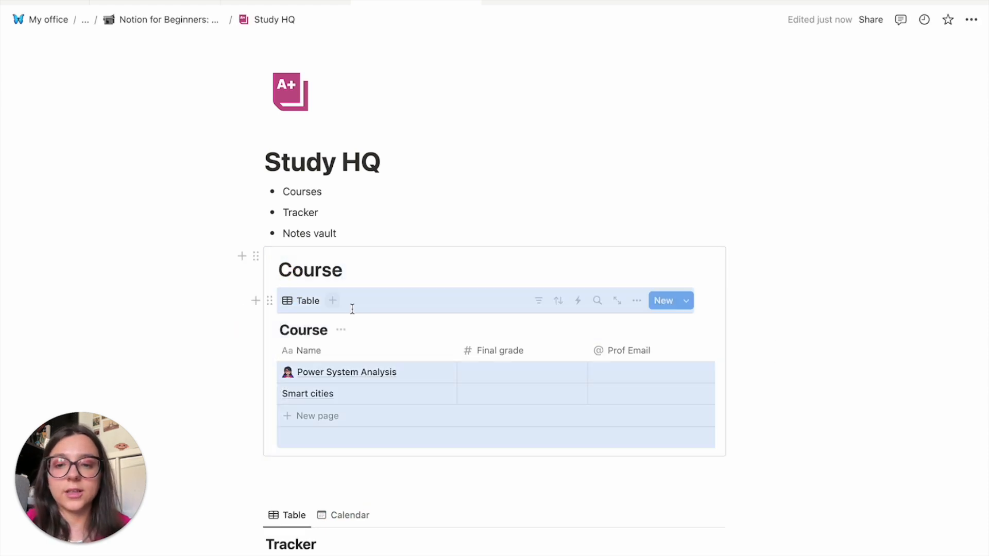
left_click(341, 330)
left_click(333, 398)
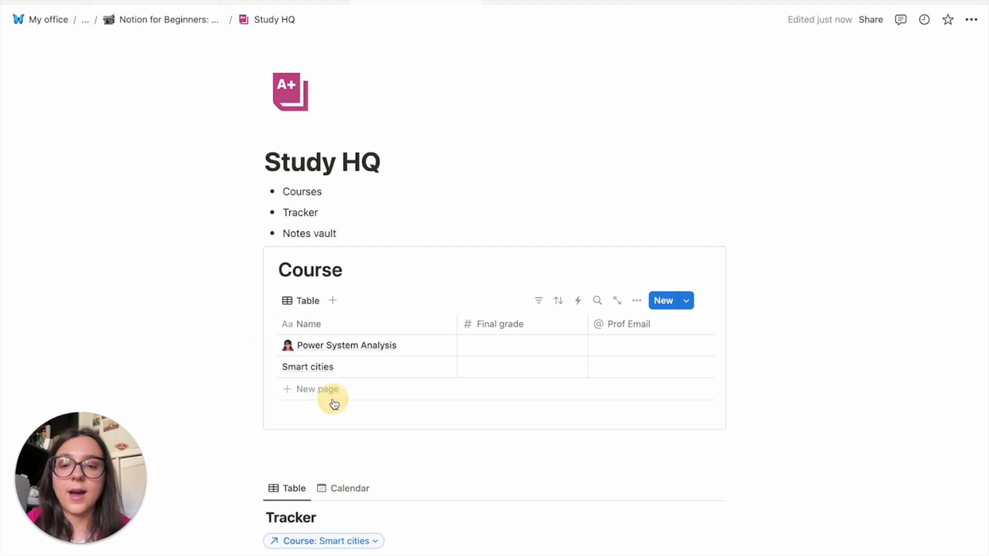
- Insert another callout block between the Course callout and the Tracker table
scroll(447, 194, "down", 1)
left_click(316, 404)
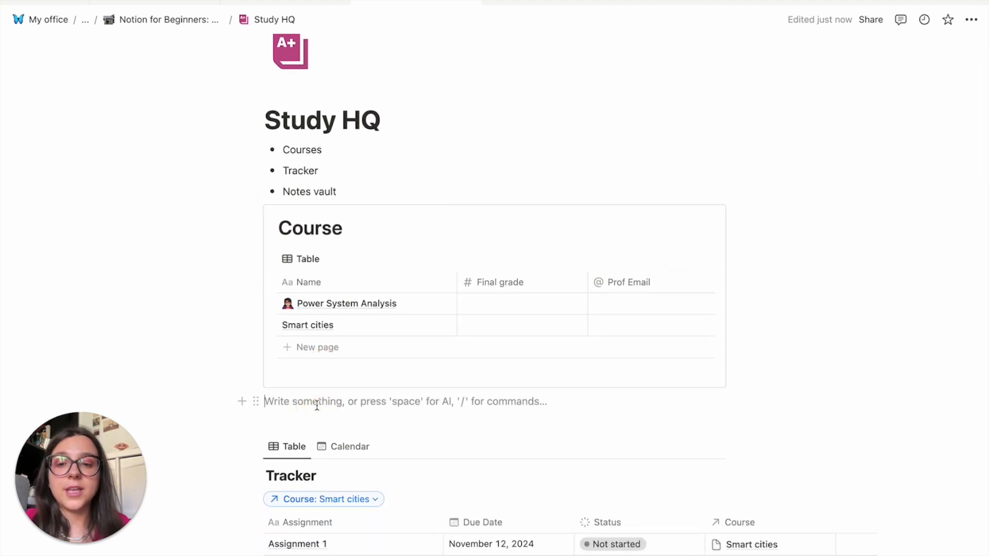
type("/call")
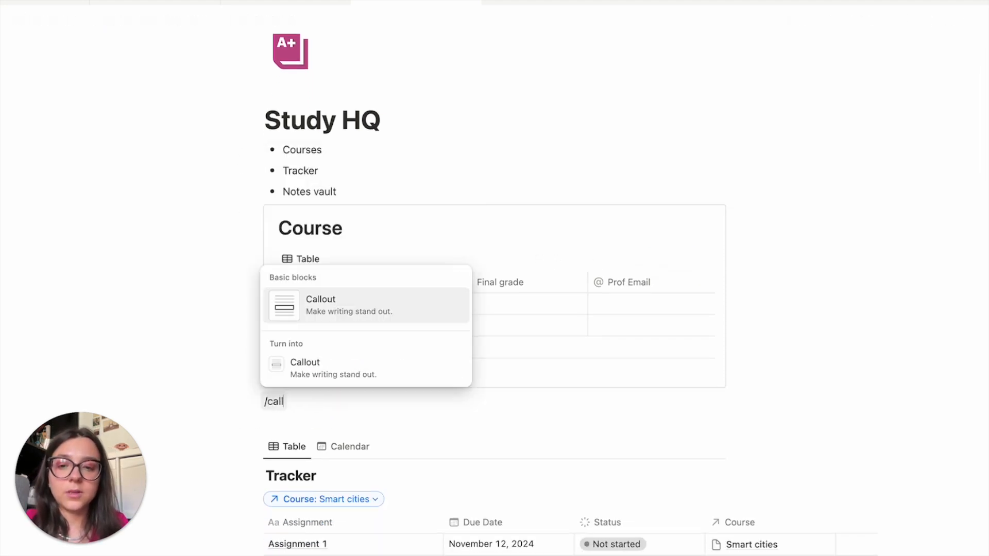
key("Return")
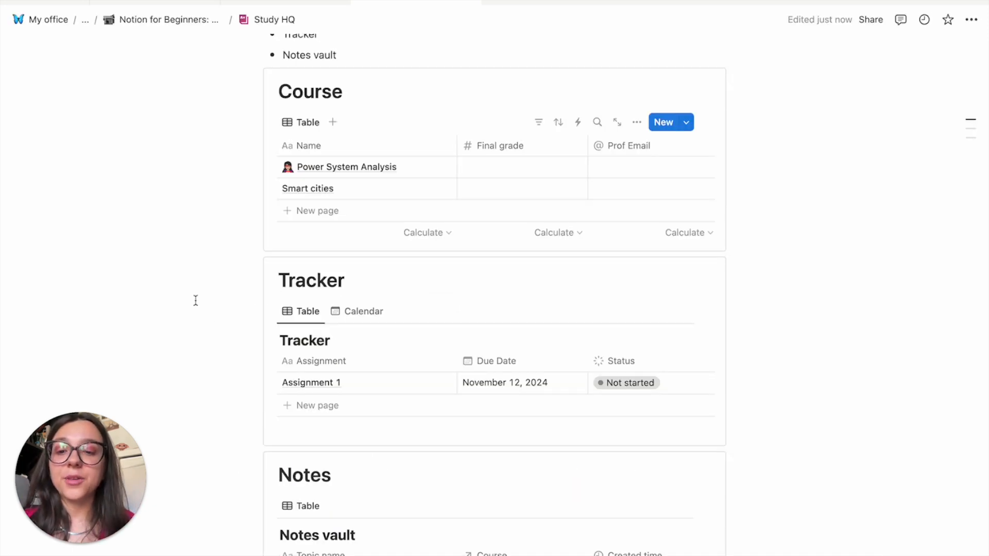
- Place the Notes callout in a column beside the Tracker callout and set the page to full width
left_click_drag(256, 462, 730, 278)
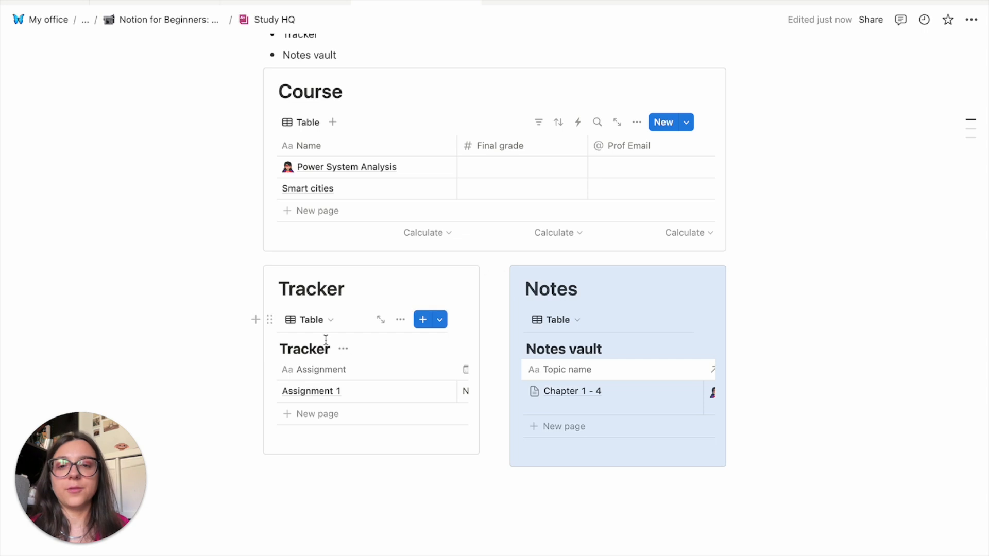
left_click(971, 21)
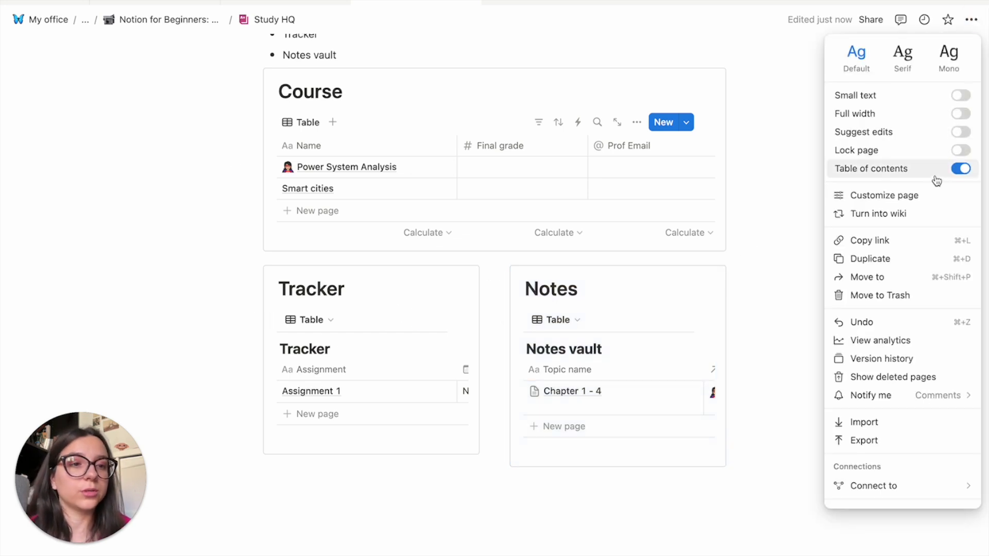
left_click(962, 114)
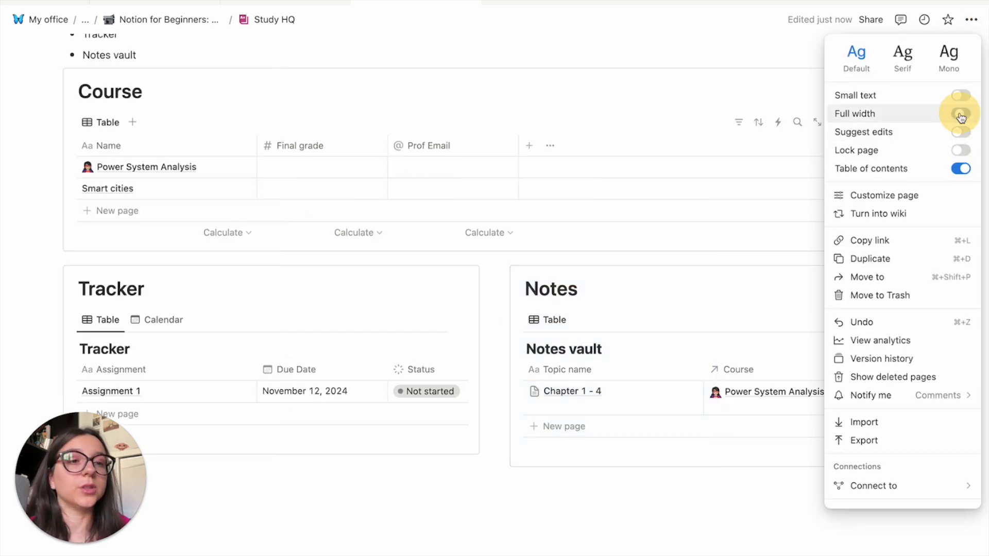
left_click(451, 515)
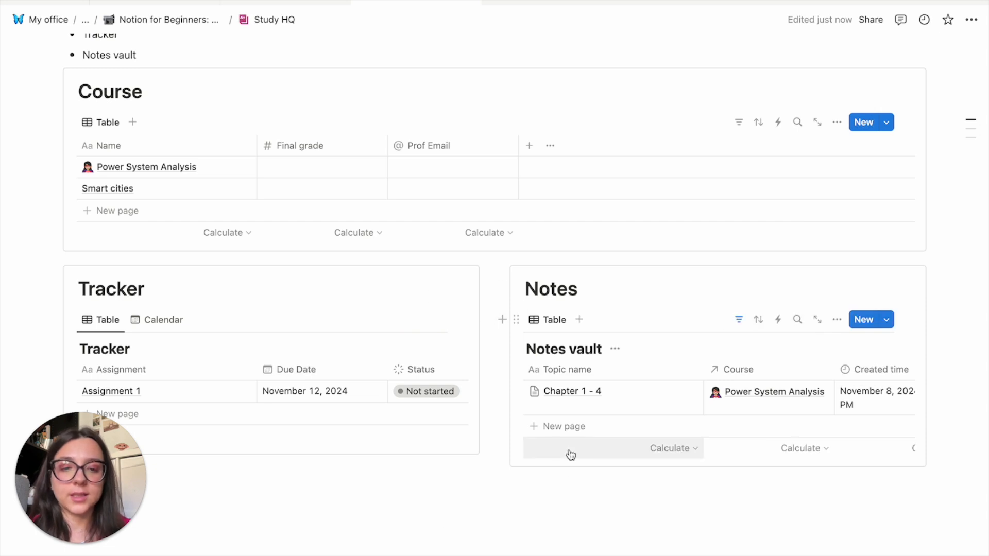
- Try the page's table of contents by jumping to the Notes section and back to Course, and review the layout
scroll(519, 464, "up", 1)
scroll(514, 448, "up", 2)
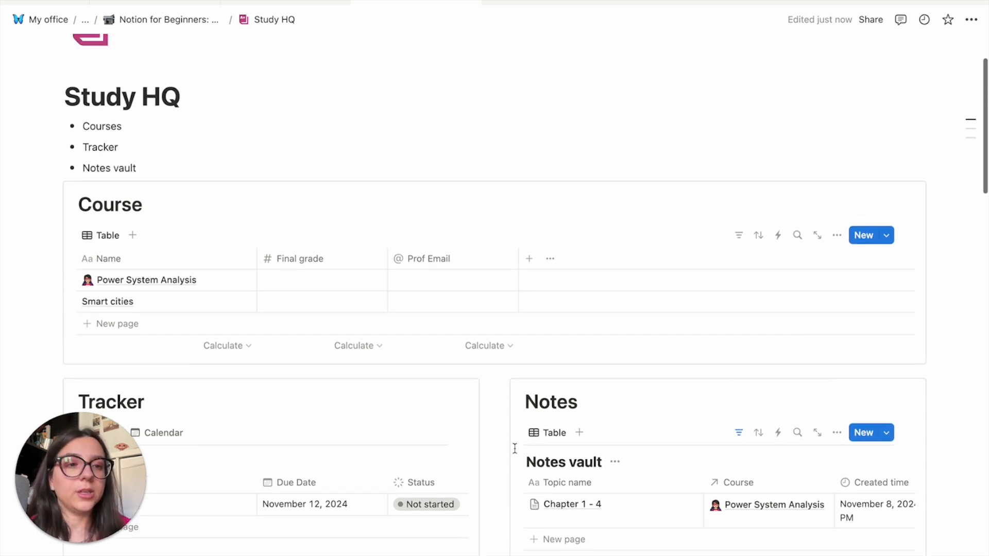
mouse_move(973, 126)
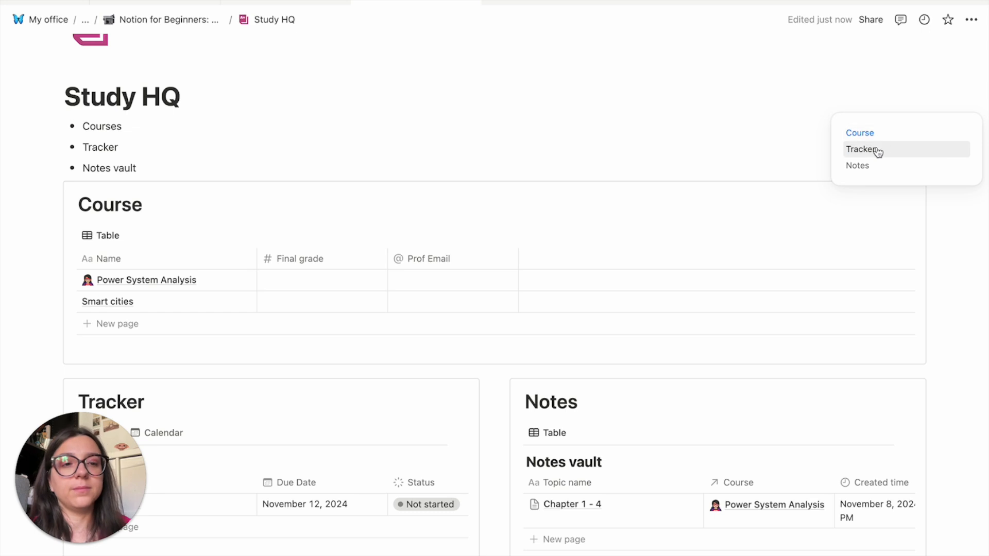
left_click(869, 170)
left_click(876, 134)
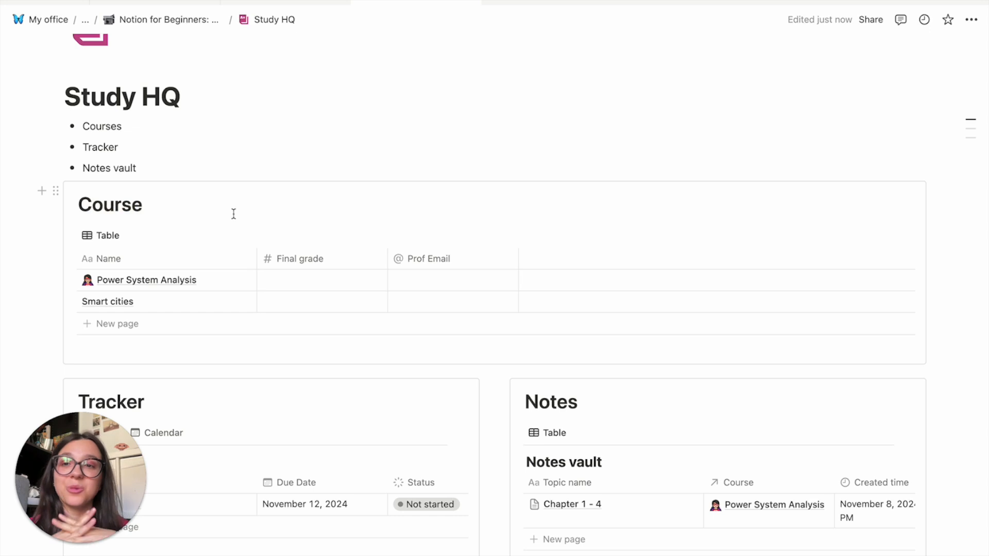
scroll(233, 211, "up", 3)
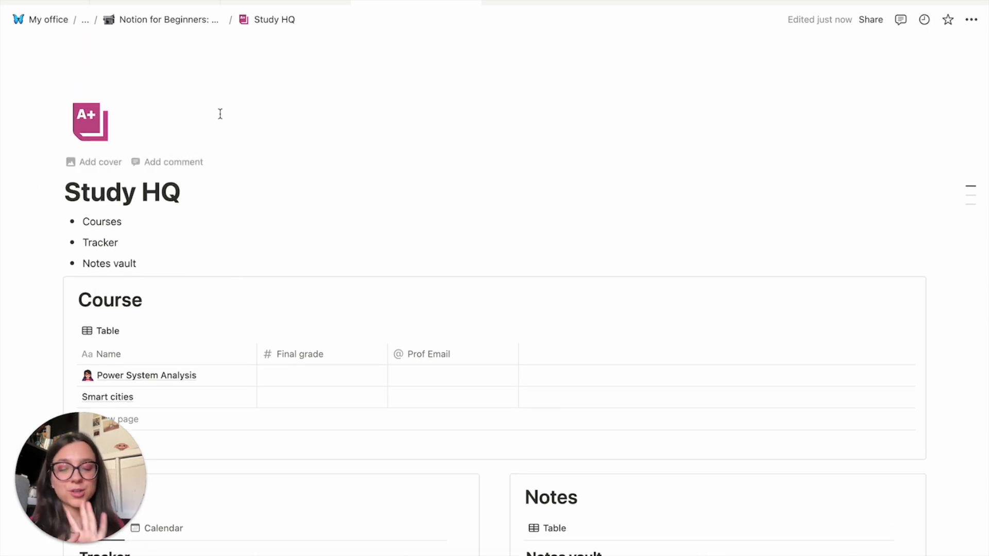
scroll(220, 114, "down", 2)
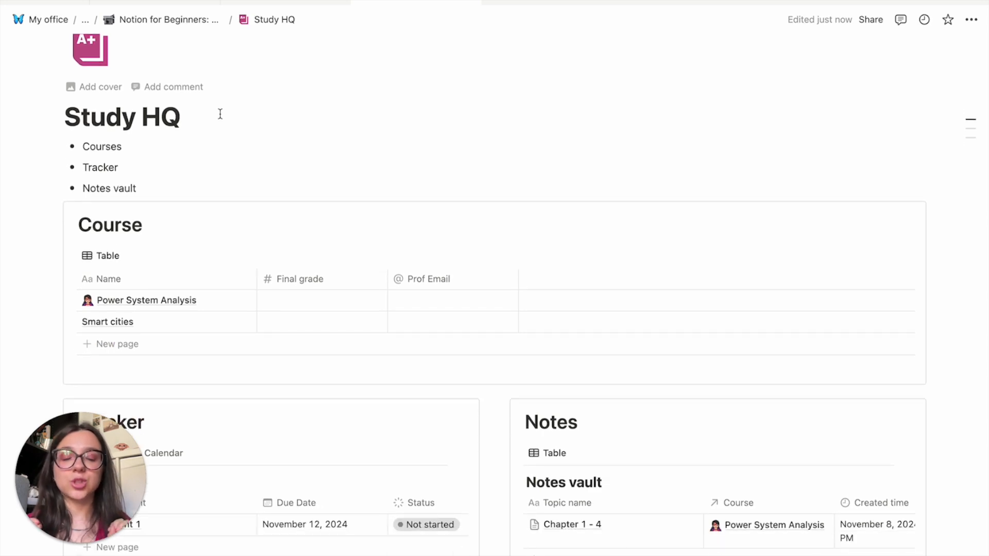